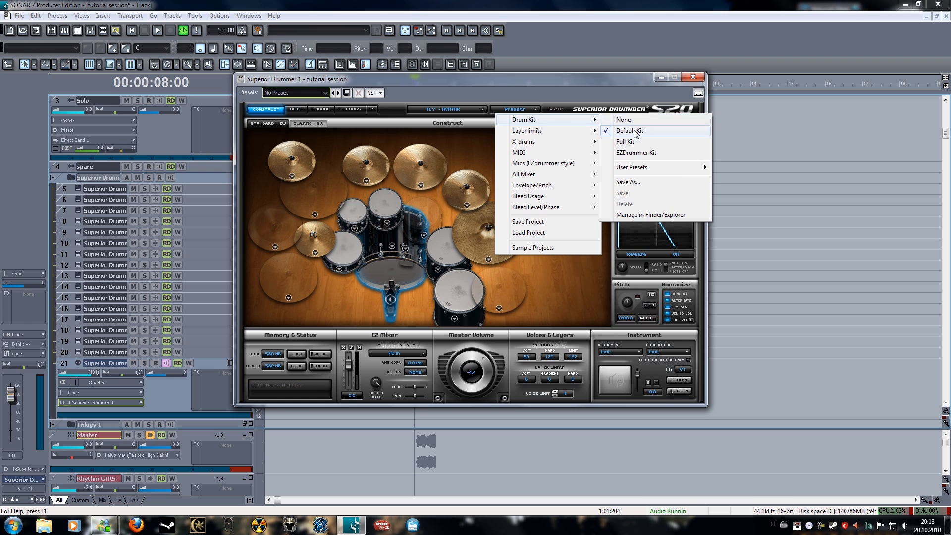
Load the drum kit preset that fills every drum and cymbal position, and change the bass drum beater.
click(639, 152)
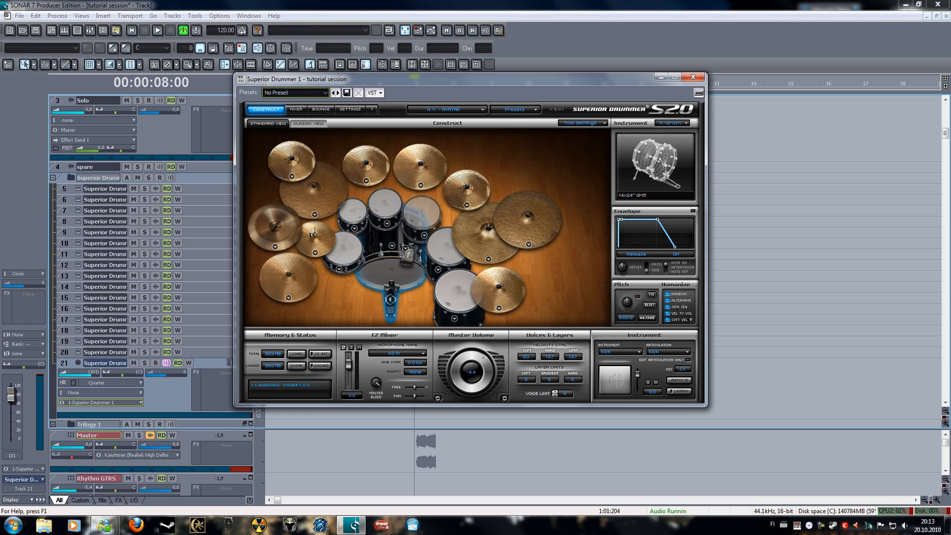
click(581, 123)
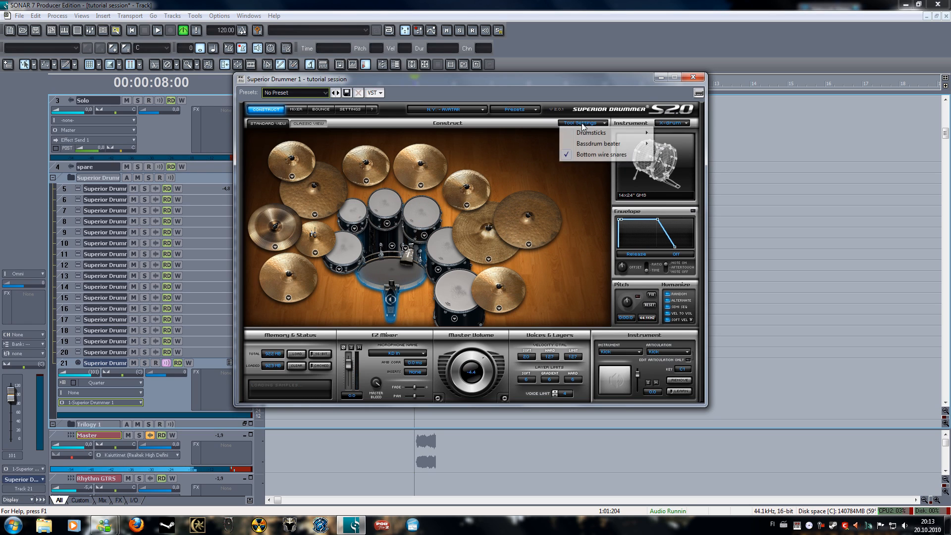
mouse_move(606, 143)
click(676, 155)
Audition the kick drum and check the available snare models, keeping the 14" Ludwig Black Beauty.
click(402, 278)
click(340, 270)
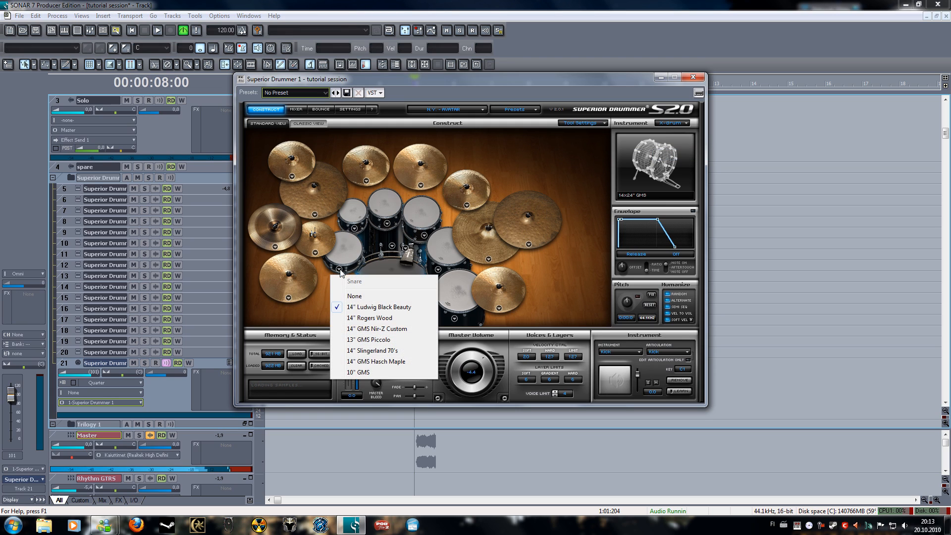
click(348, 248)
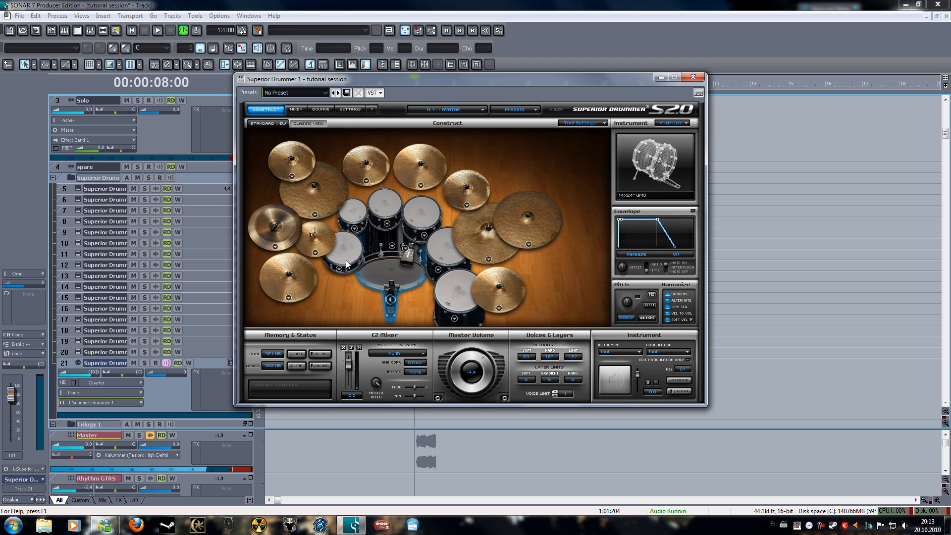
Route the drum mixer channels to multichannel outputs, review the assignments across the mixer, and minimize the plug-in window.
click(297, 110)
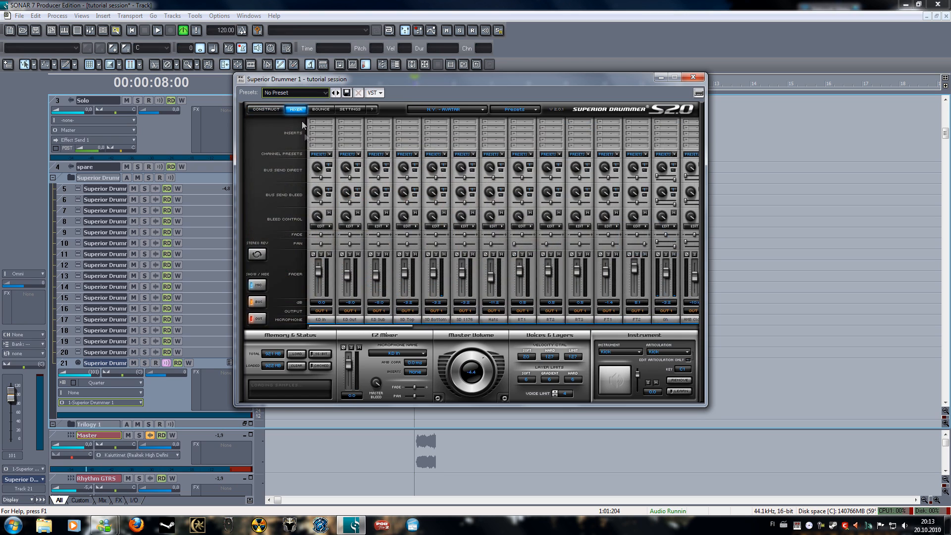
click(382, 311)
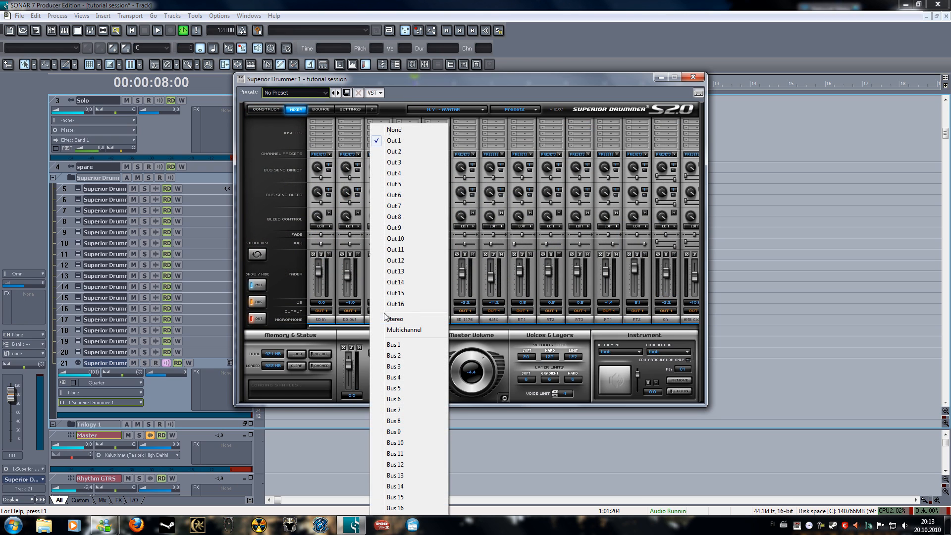
click(404, 330)
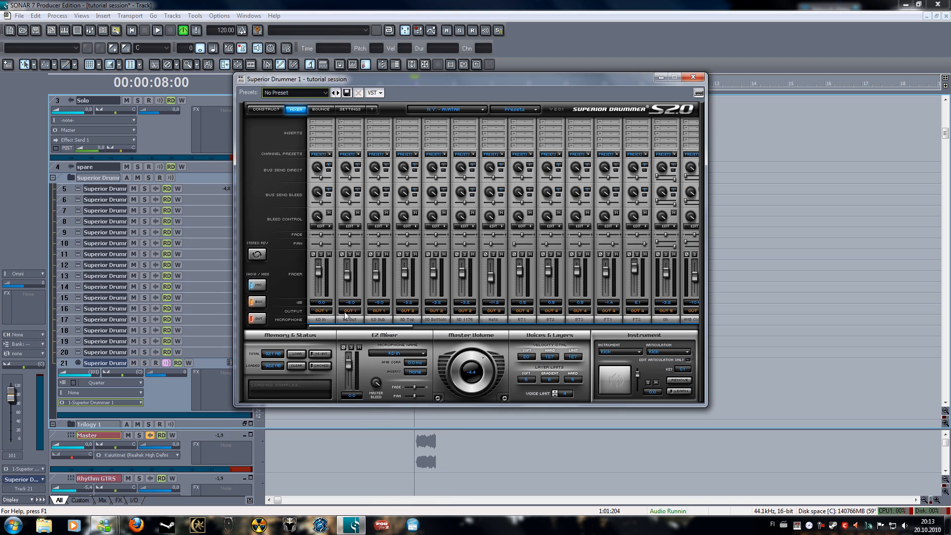
drag(400, 327, 424, 325)
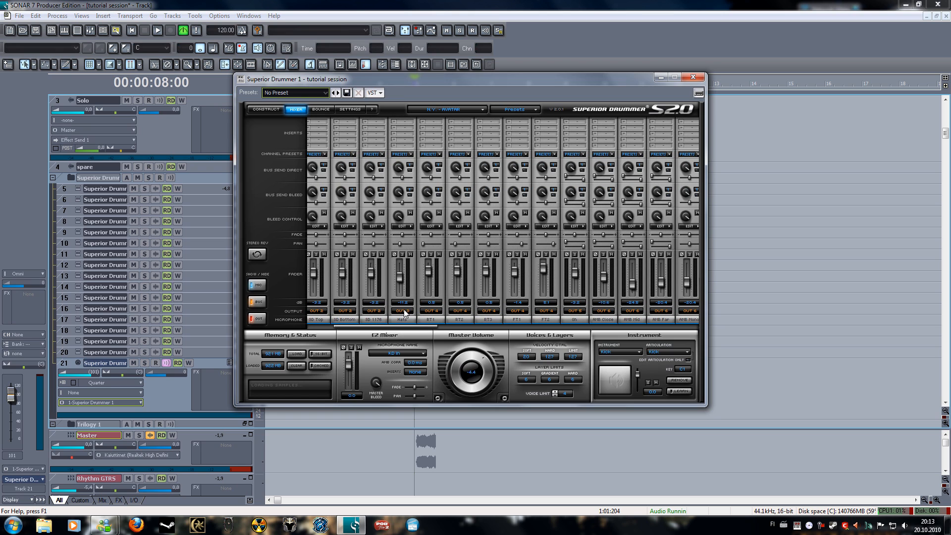
drag(431, 326, 489, 325)
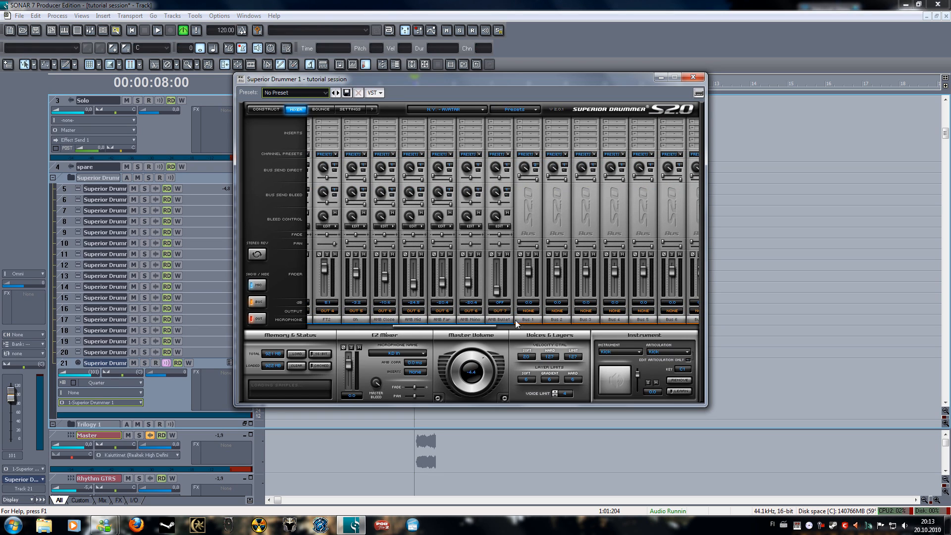
click(661, 76)
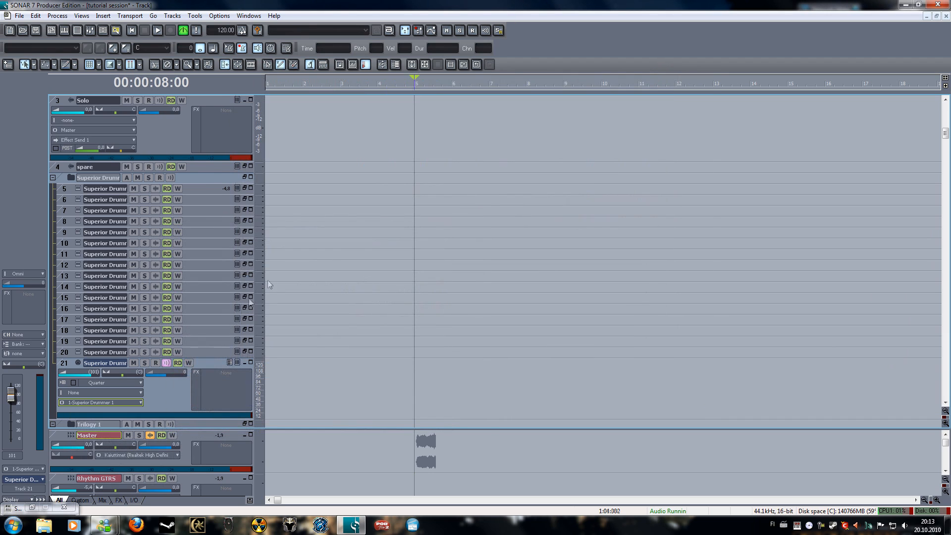
Delete the surplus Superior Drummer audio tracks 12 to 20.
click(245, 265)
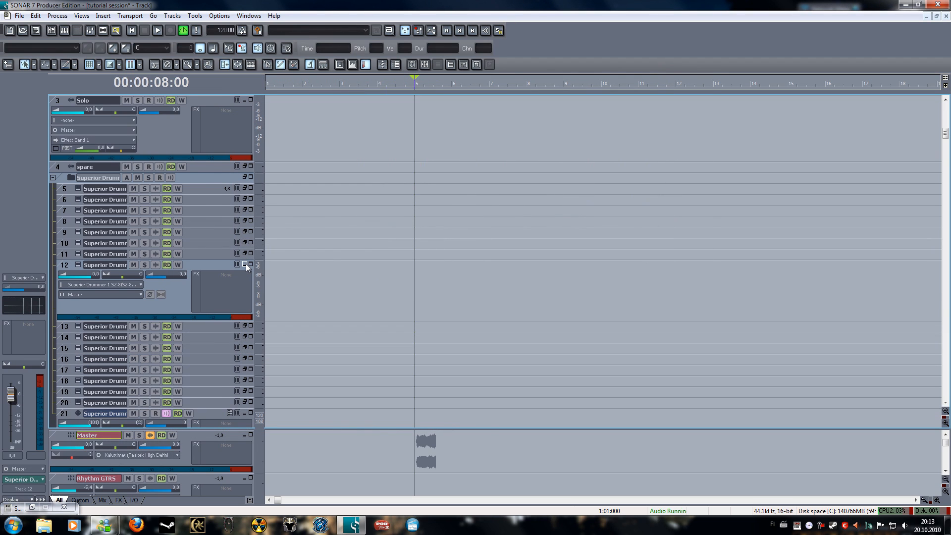
click(245, 264)
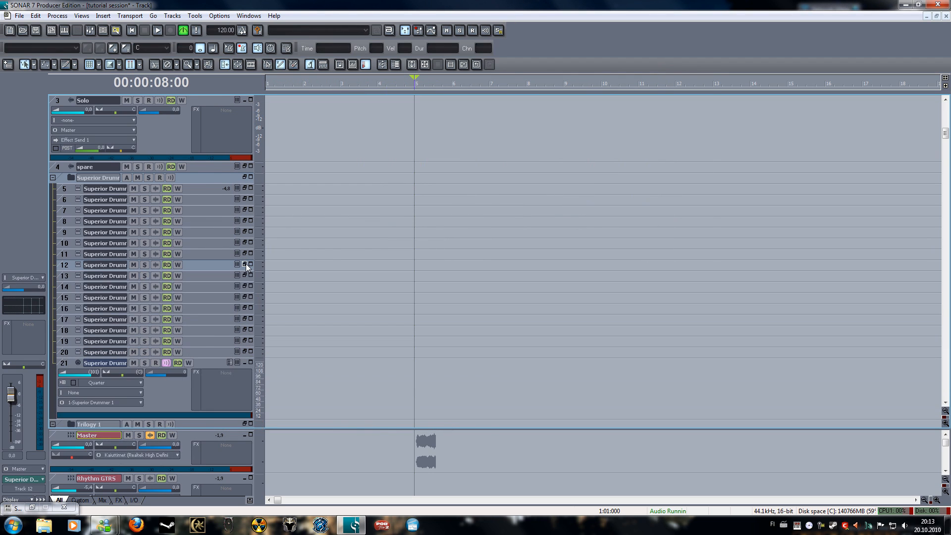
click(61, 269)
shift+click(65, 355)
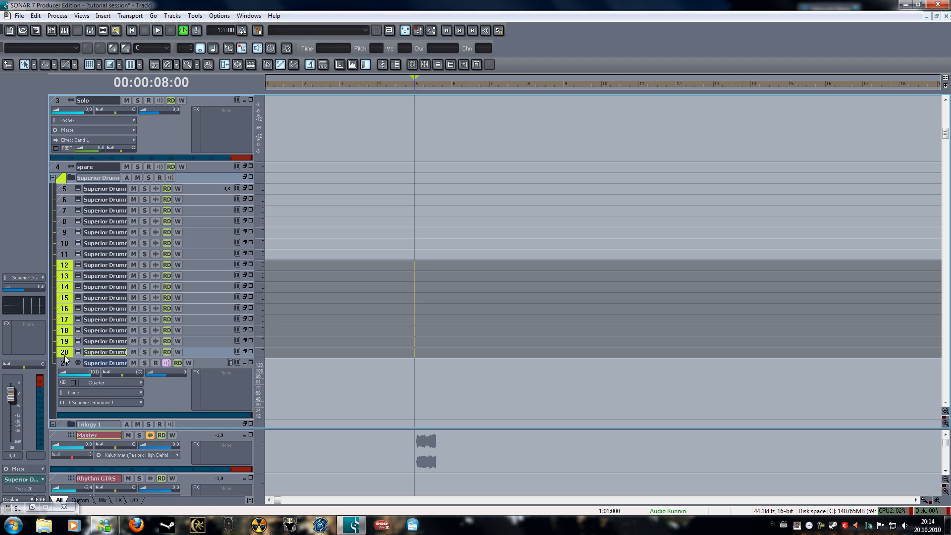
right_click(65, 325)
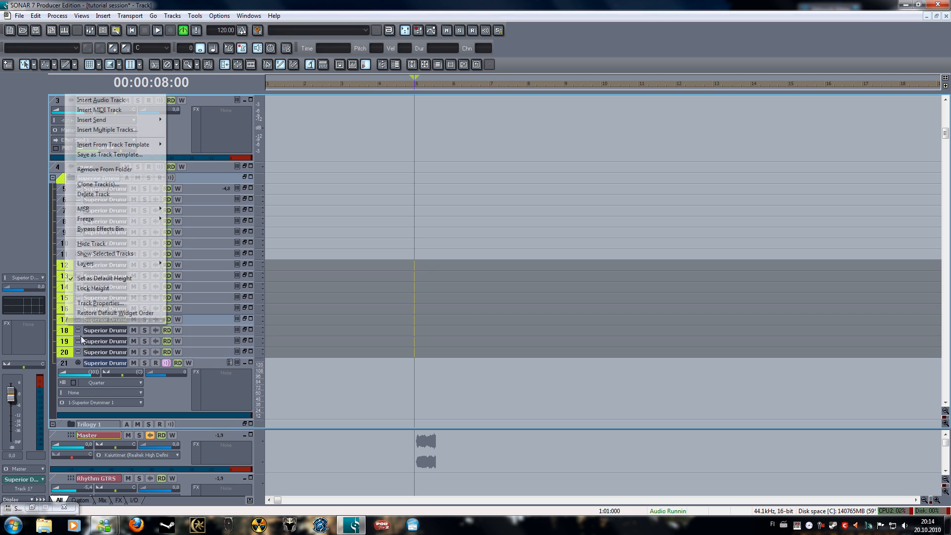
click(94, 194)
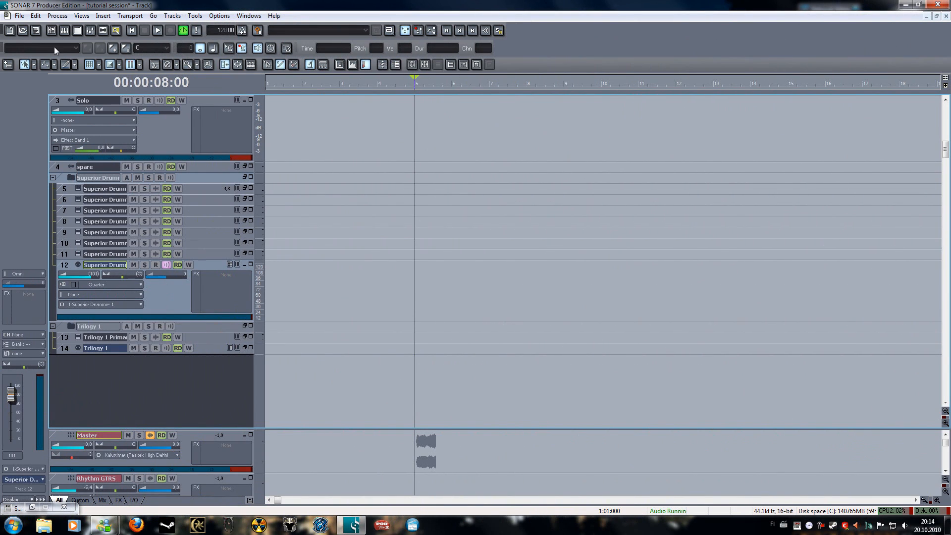
Open the drum MIDI track in the piano roll and set up note drawing with 32nd notes and sixteenth-triplet snap.
click(66, 35)
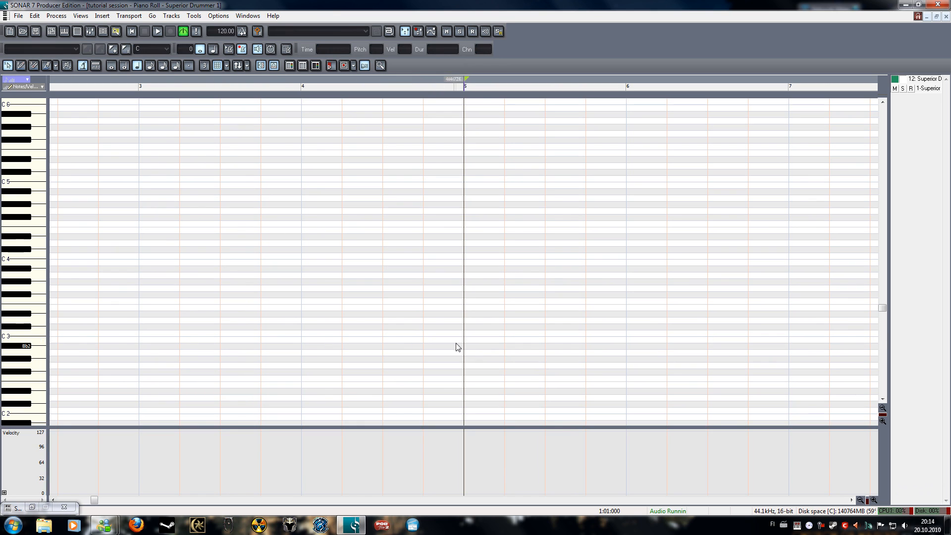
key(space)
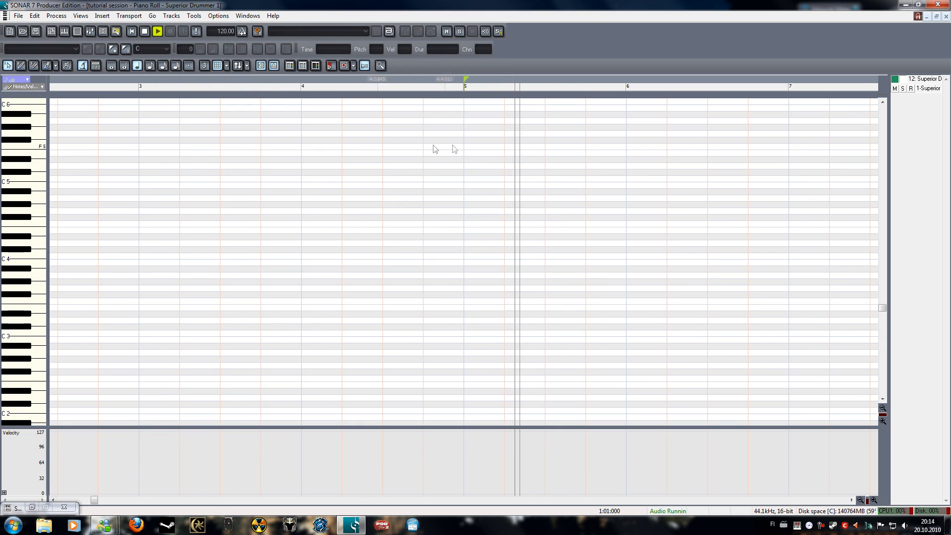
key(space)
key(b)
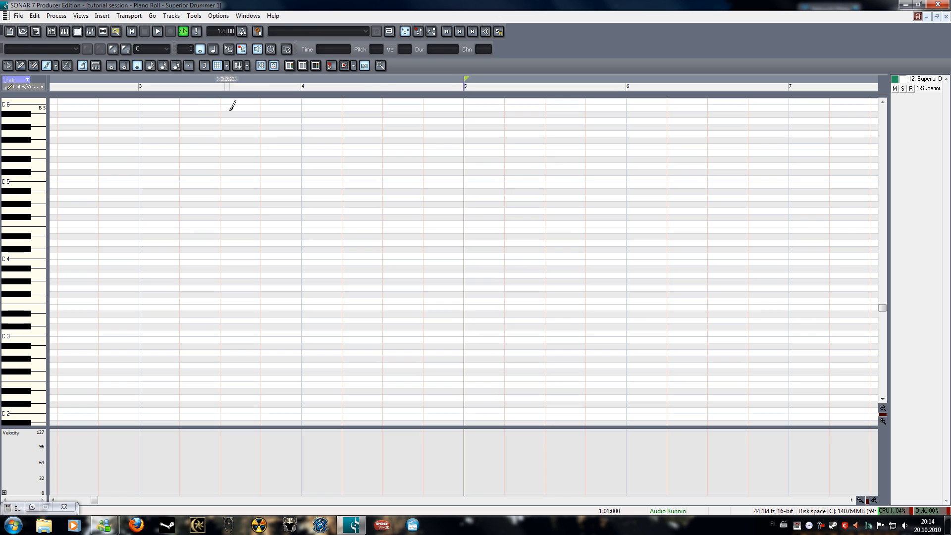
click(176, 68)
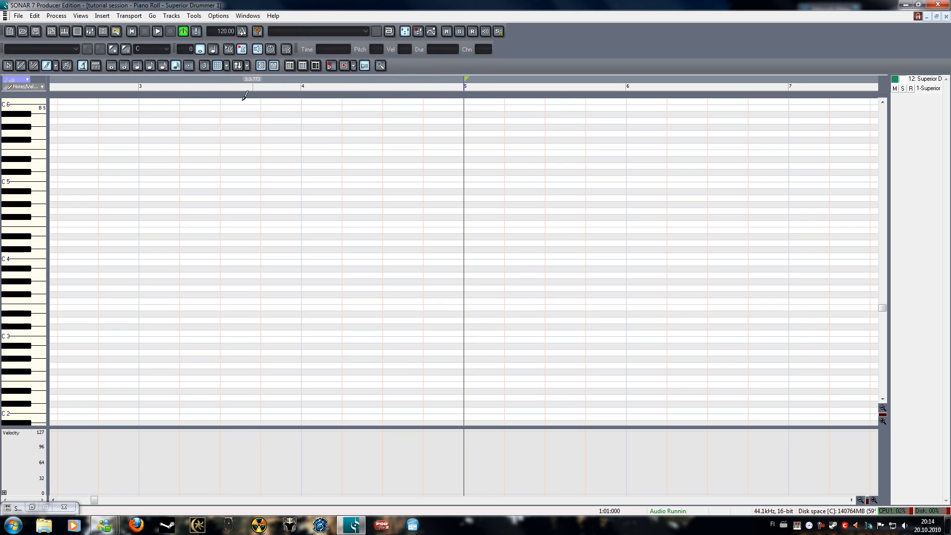
right_click(223, 66)
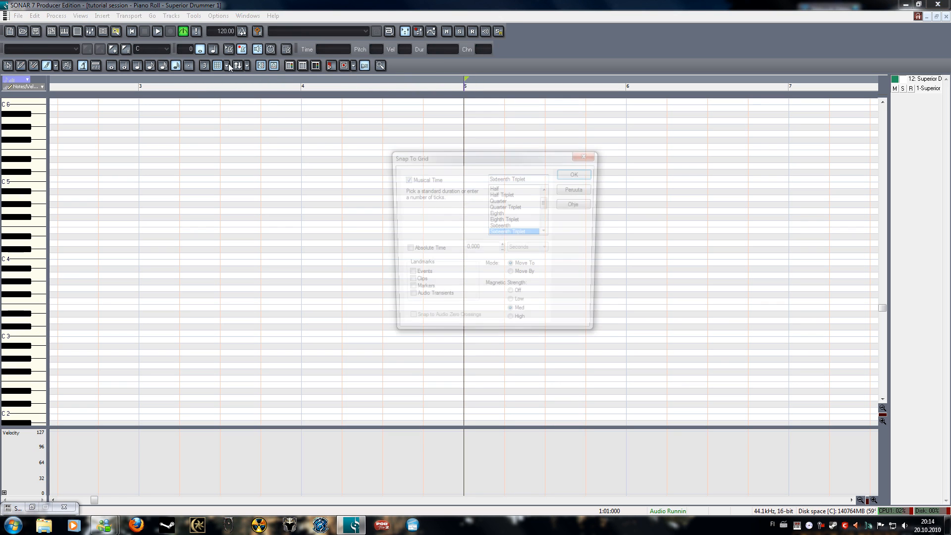
click(571, 174)
Draw a kick pattern on C3 in measure 5: three bursts of three notes, each followed by a single note.
click(468, 320)
mouse_move(469, 320)
mouse_down()
mouse_move(468, 339)
mouse_move(478, 333)
mouse_up()
click(494, 334)
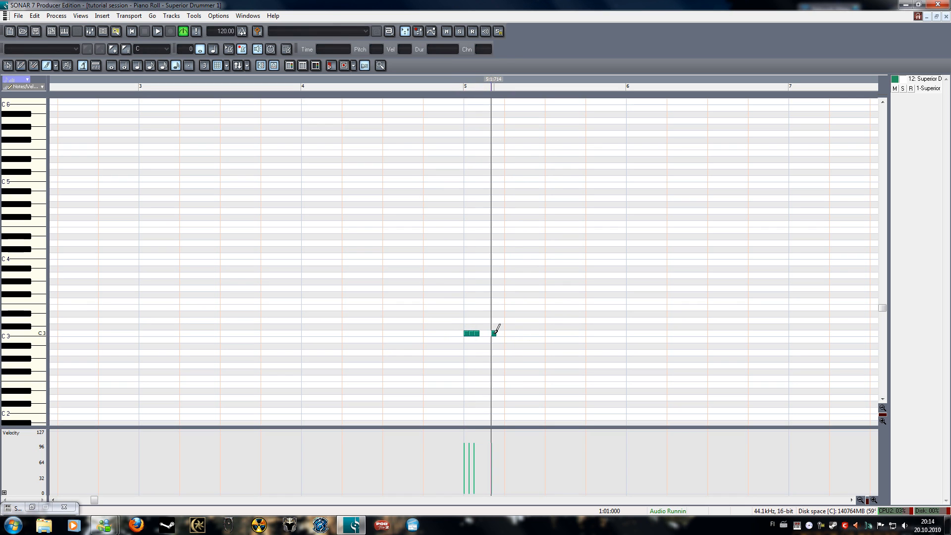
drag(513, 333, 539, 332)
click(547, 337)
right_click(548, 340)
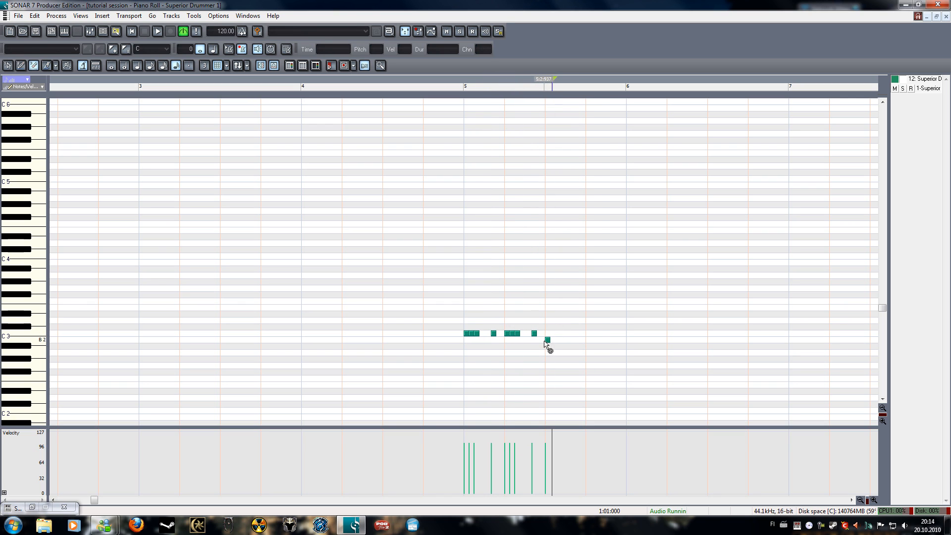
drag(548, 332, 563, 330)
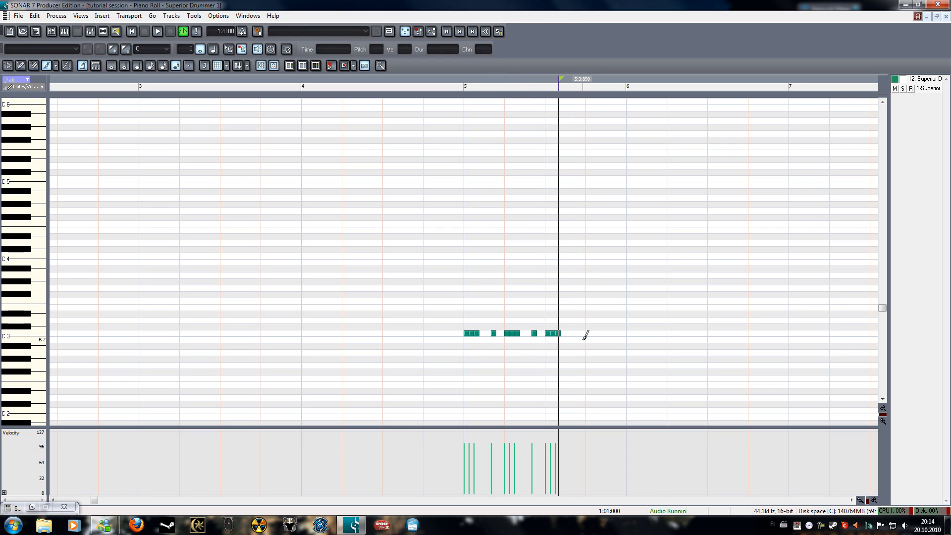
drag(572, 332, 579, 331)
Play the kick pattern back from the start of measure 5.
key(s)
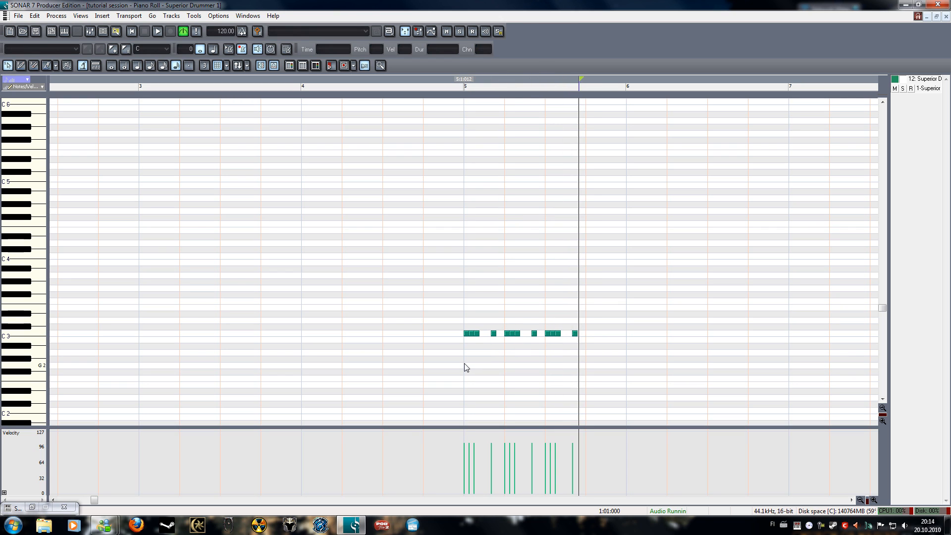
click(465, 364)
key(space)
key(space)
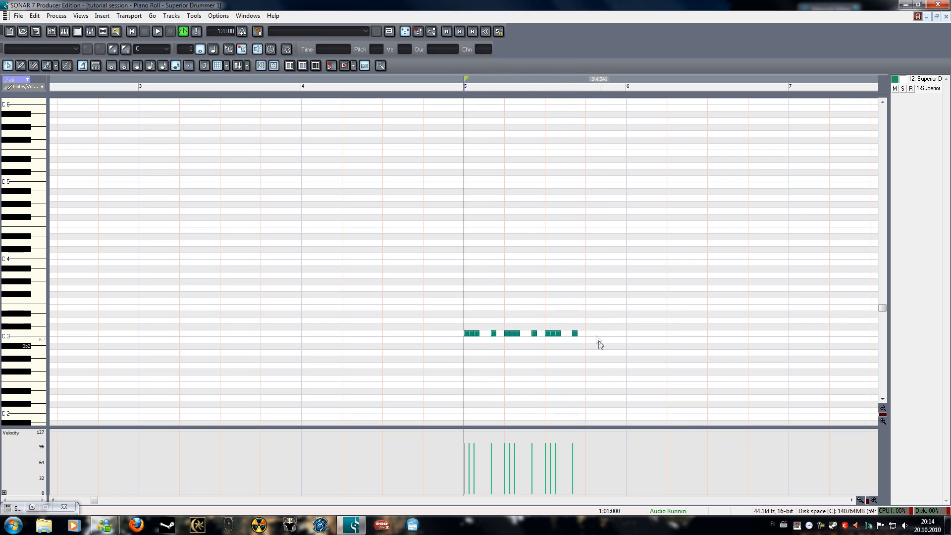
Draw a second kick pattern on C3 in measure 6: a three-note burst followed by seven evenly spaced single notes.
key(b)
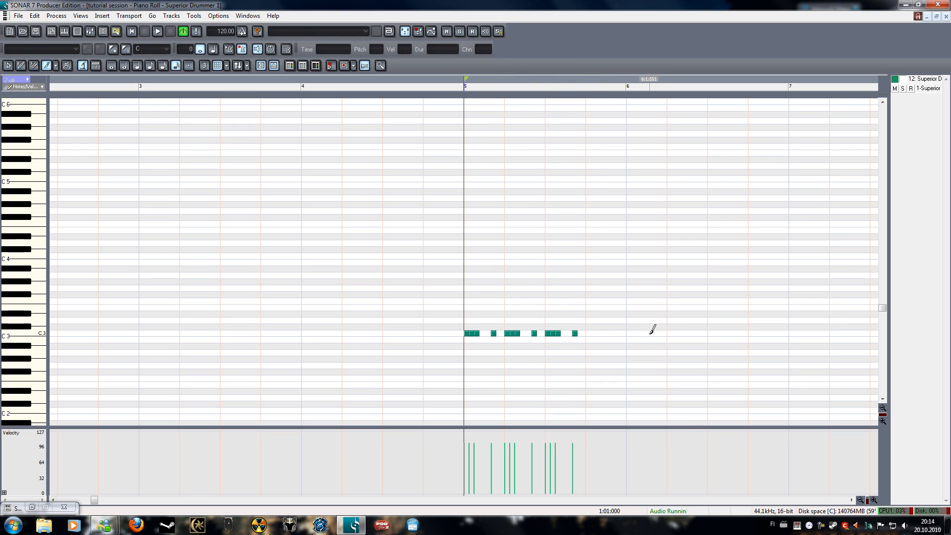
drag(642, 334, 690, 330)
key(d)
click(697, 333)
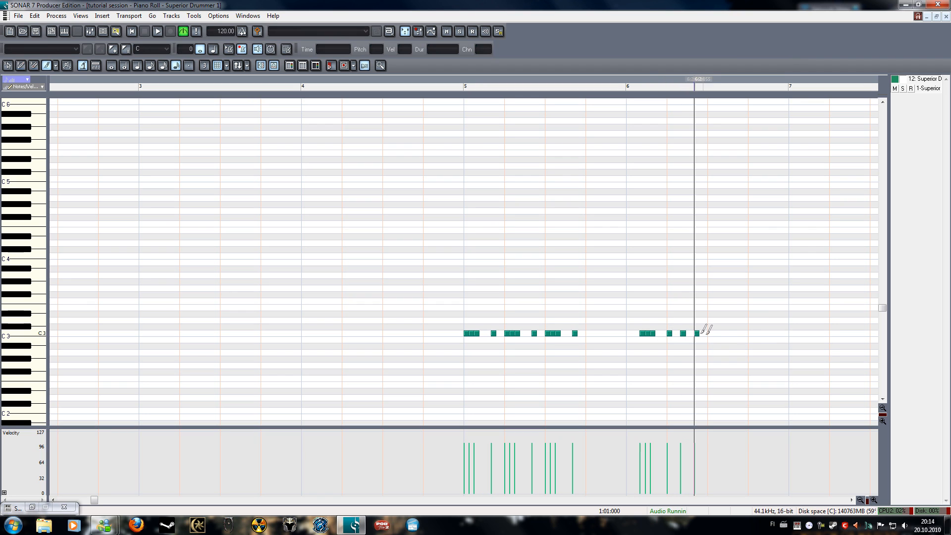
click(710, 332)
click(724, 332)
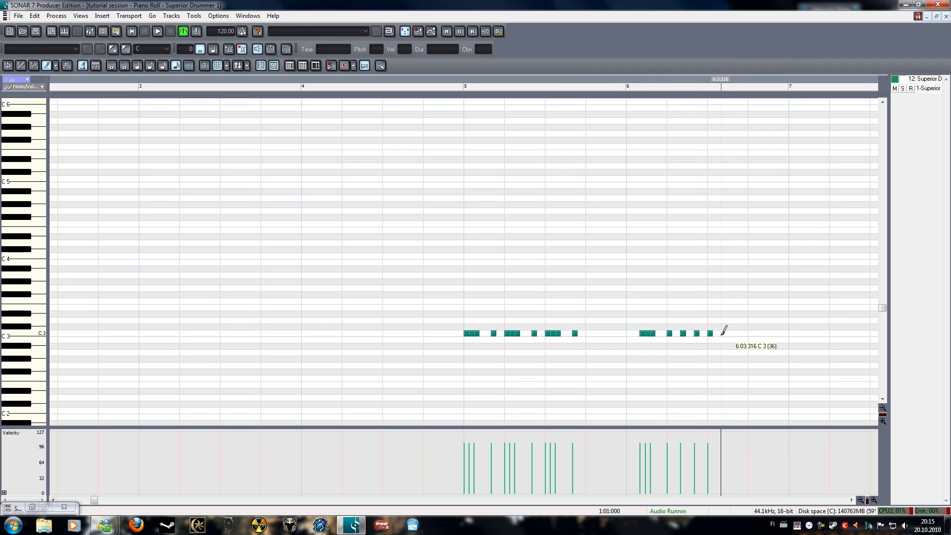
click(737, 332)
click(751, 332)
Play both kick measures back from the start of measure 5.
key(s)
click(463, 370)
key(space)
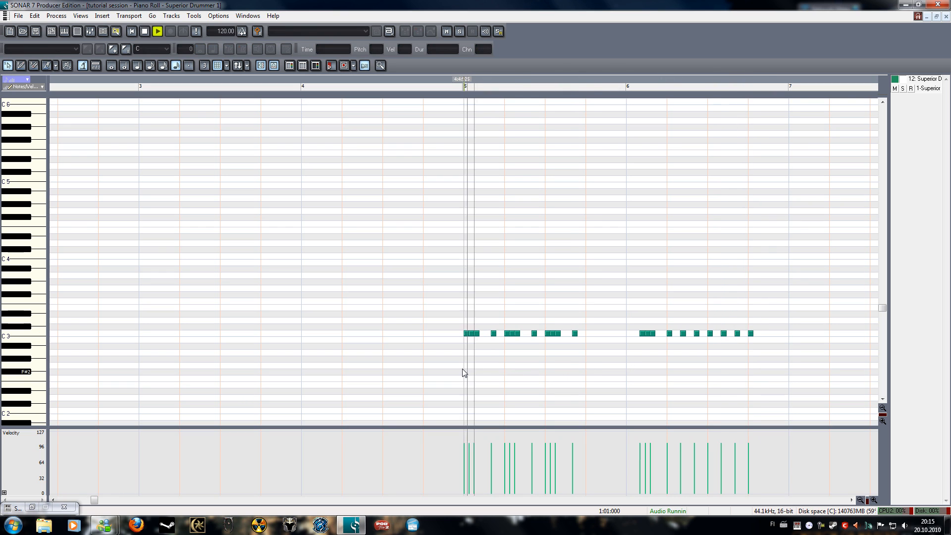
key(space)
Add snare notes on D3 at beat three of measures 5 and 6, and play the pattern.
key(d)
click(547, 320)
click(710, 321)
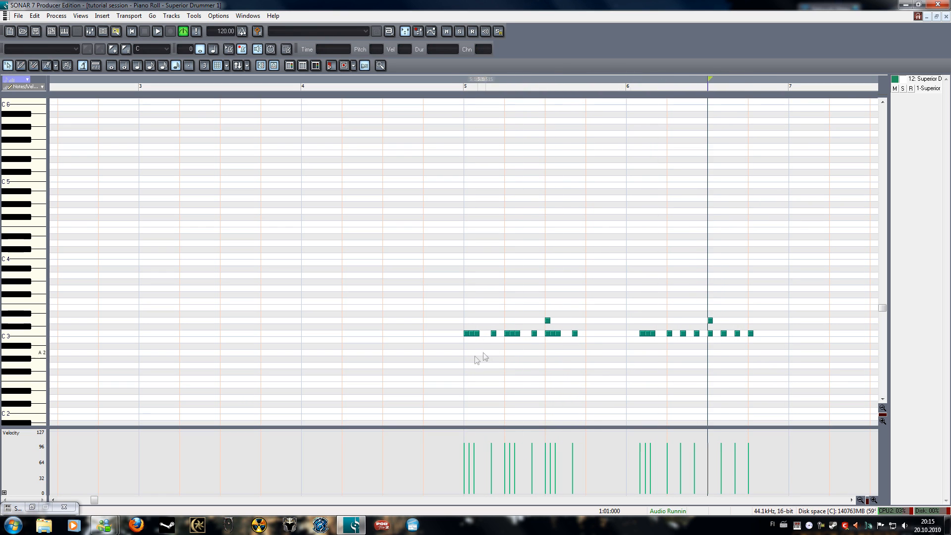
key(space)
key(space)
Return to the track view and raise the drum MIDI track's velocity offset to 30 during playback.
click(936, 16)
click(99, 66)
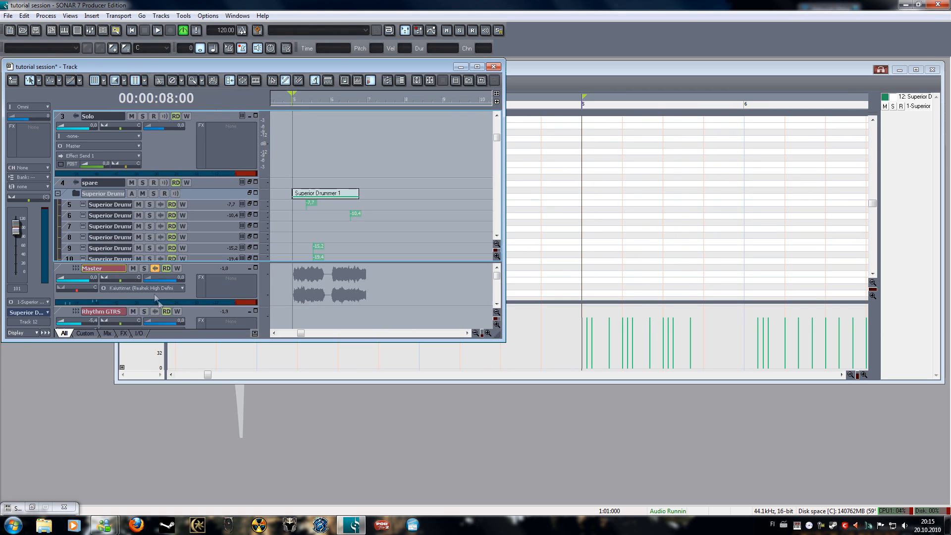
scroll(177, 180, down, 4)
key(space)
drag(172, 170, 177, 170)
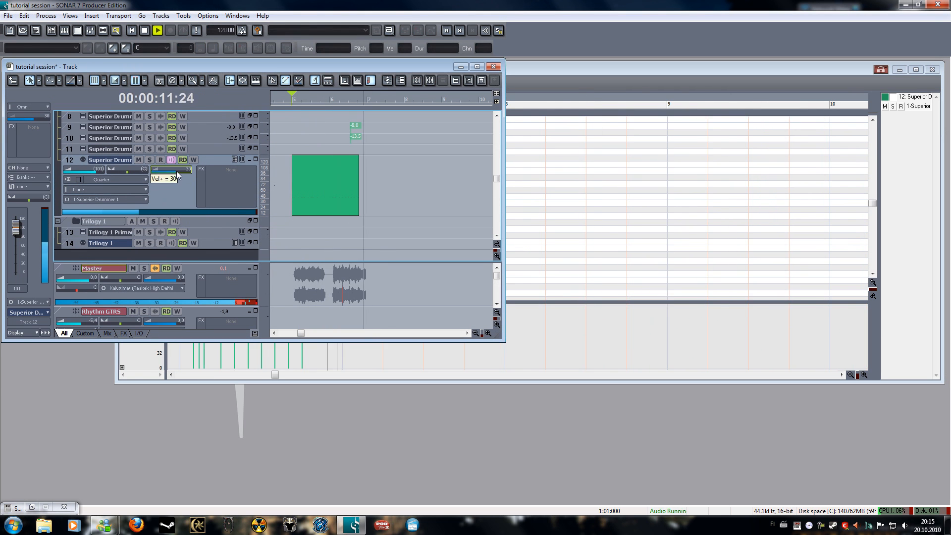
key(space)
Draw quarter notes below the kick in the piano roll: F2 on measure 5 beat one, G2 on each following beat through measure 6.
double_click(60, 67)
click(65, 30)
key(space)
key(space)
click(47, 65)
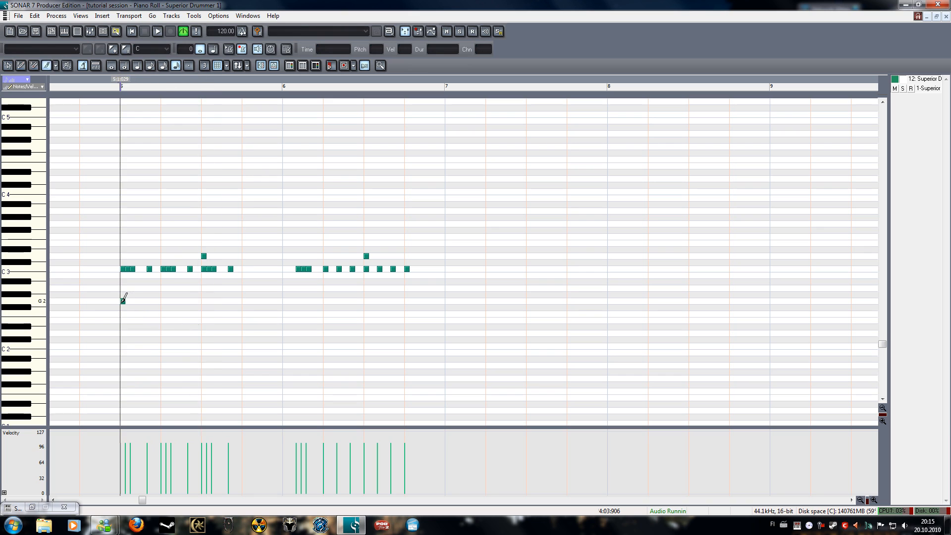
click(138, 66)
click(127, 307)
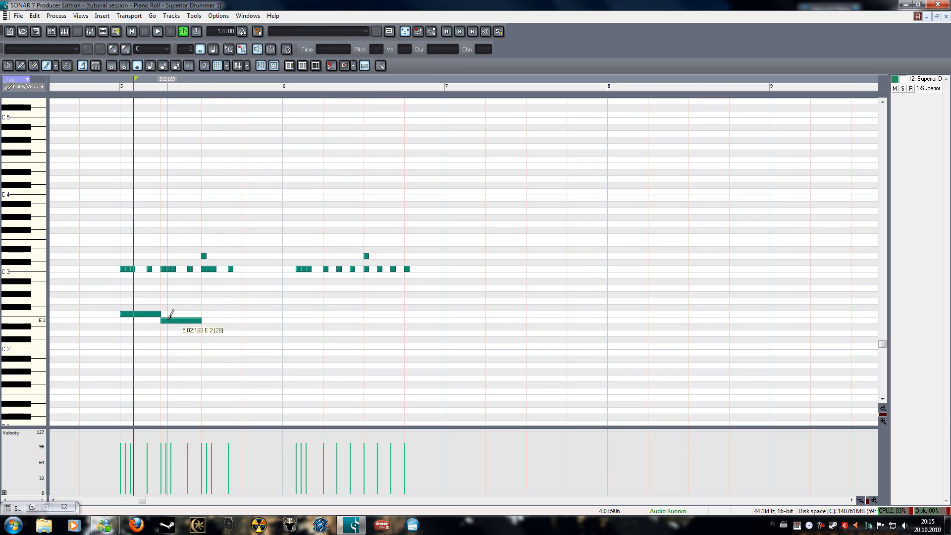
drag(127, 306, 172, 309)
click(171, 327)
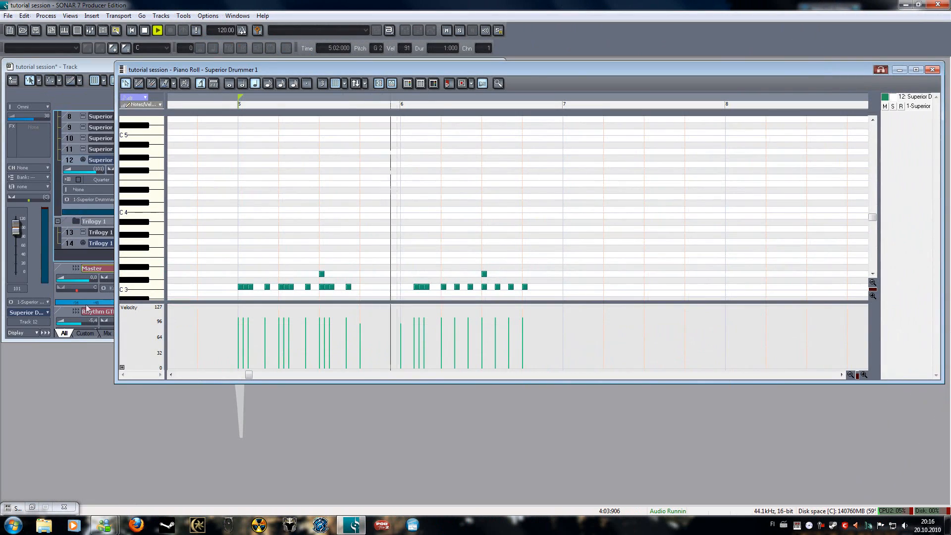
Return to the track view during playback and bring up the Rhythm GTRS bus.
click(92, 260)
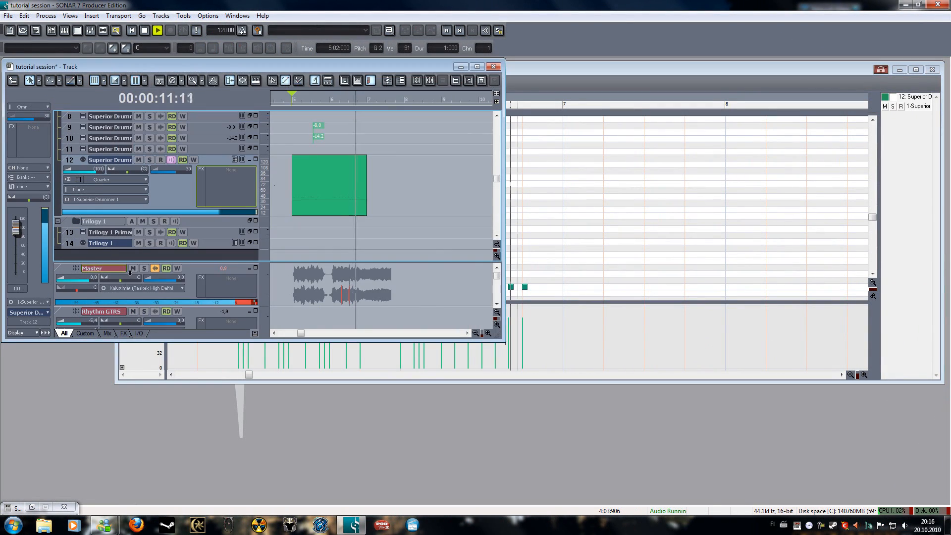
scroll(101, 287, down, 1)
click(93, 288)
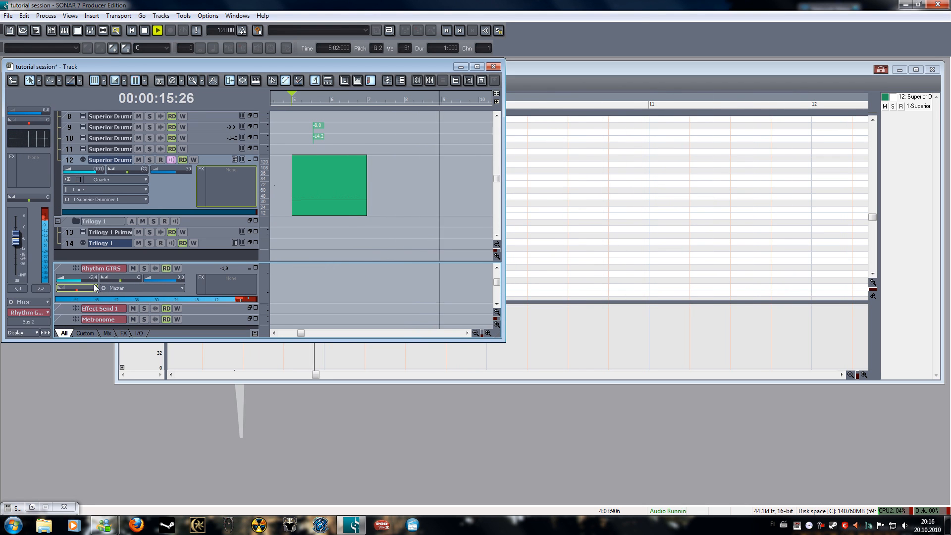
click(93, 288)
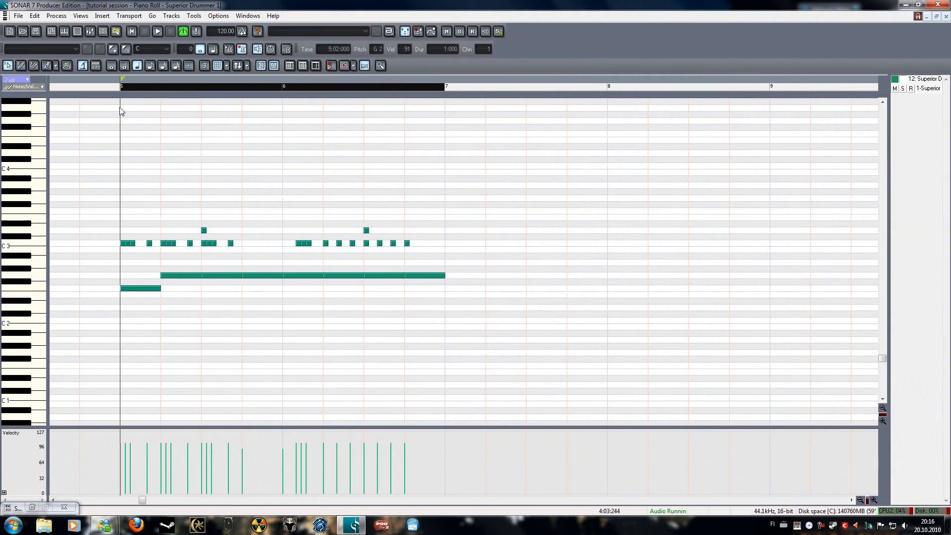
Copy the drum pattern of measures 5 and 6, paste it once at 7:01:000, and play it back.
key(ctrl+c)
key(Return)
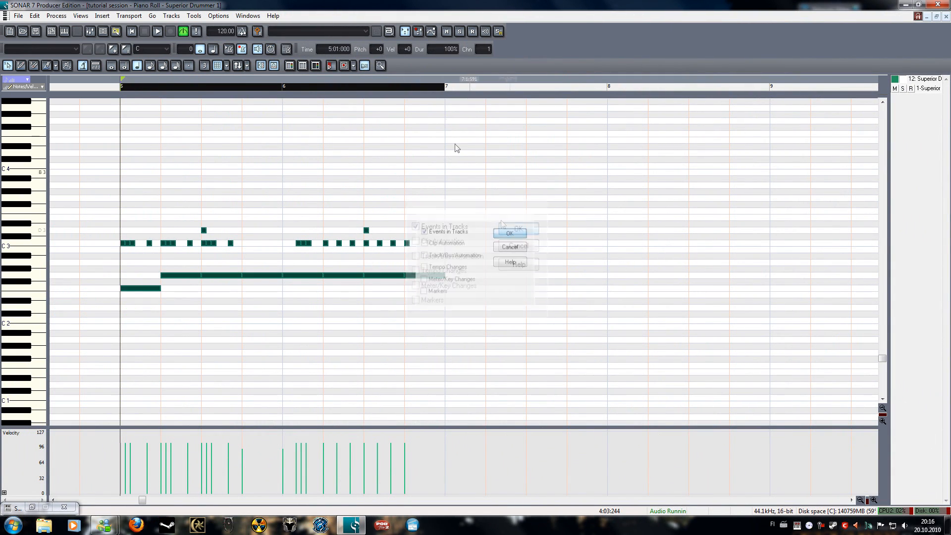
click(448, 89)
key(ctrl+v)
key(Return)
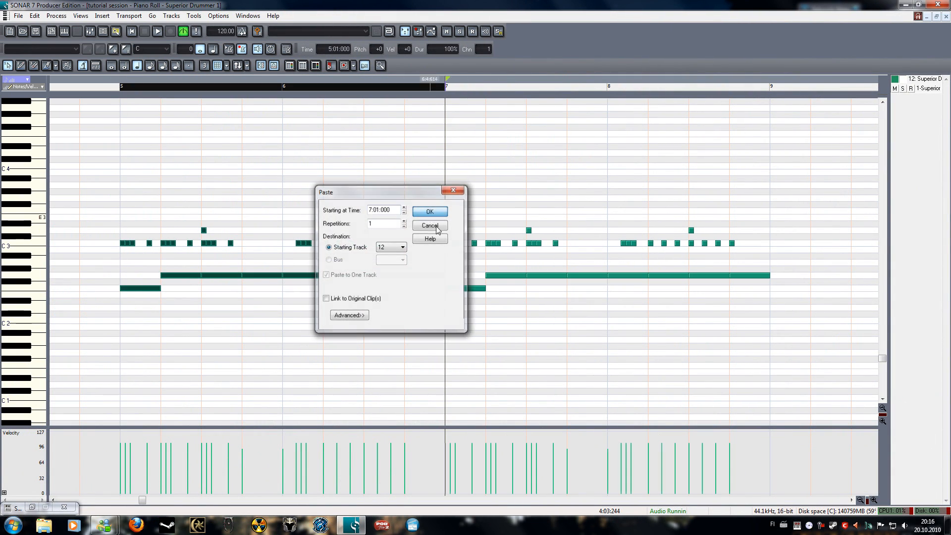
key(space)
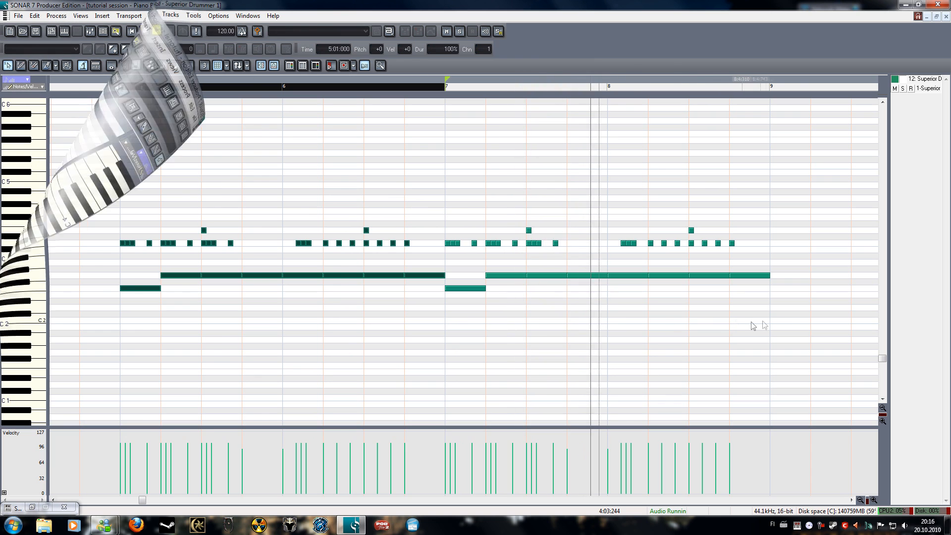
key(space)
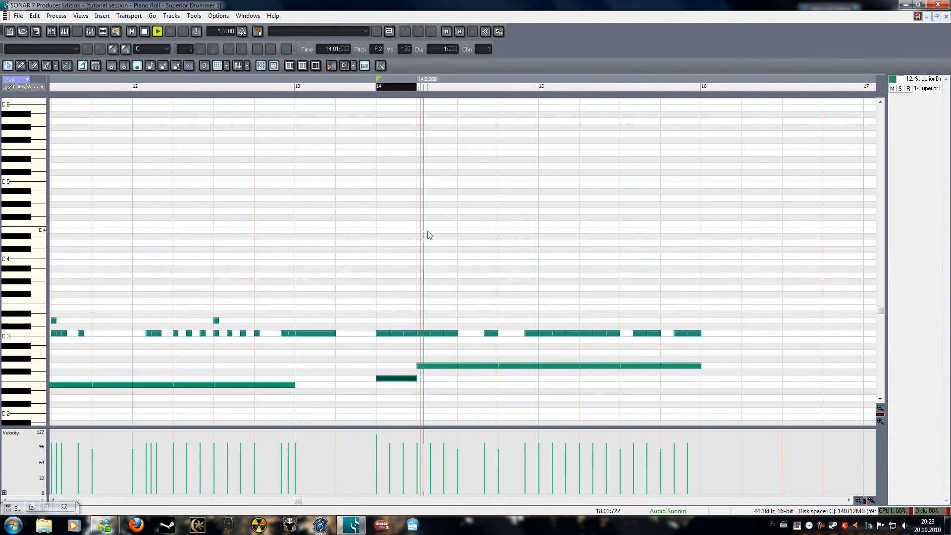
Add quarter-note snare hits on D3 at beat three of measures 14 and 15, and play them from measure 14.
key(space)
key(q)
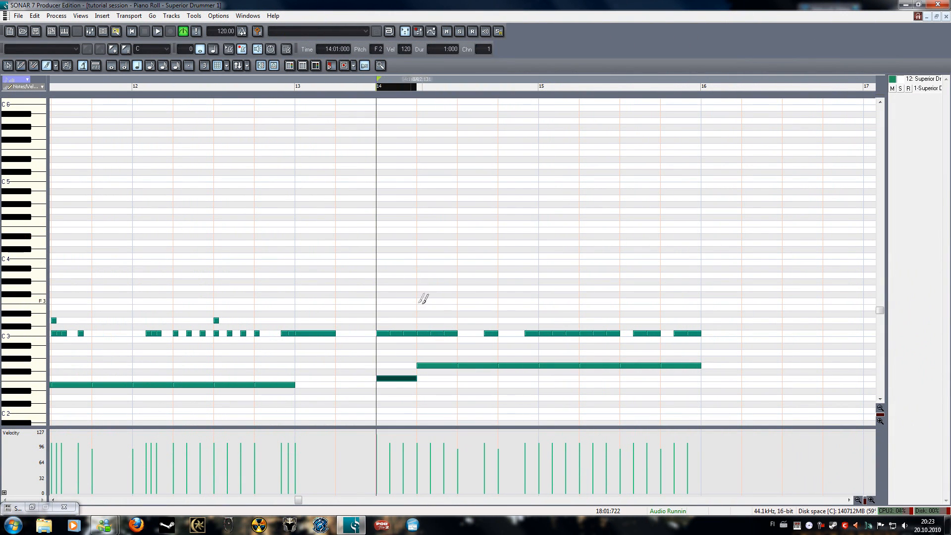
click(458, 314)
drag(463, 312, 462, 320)
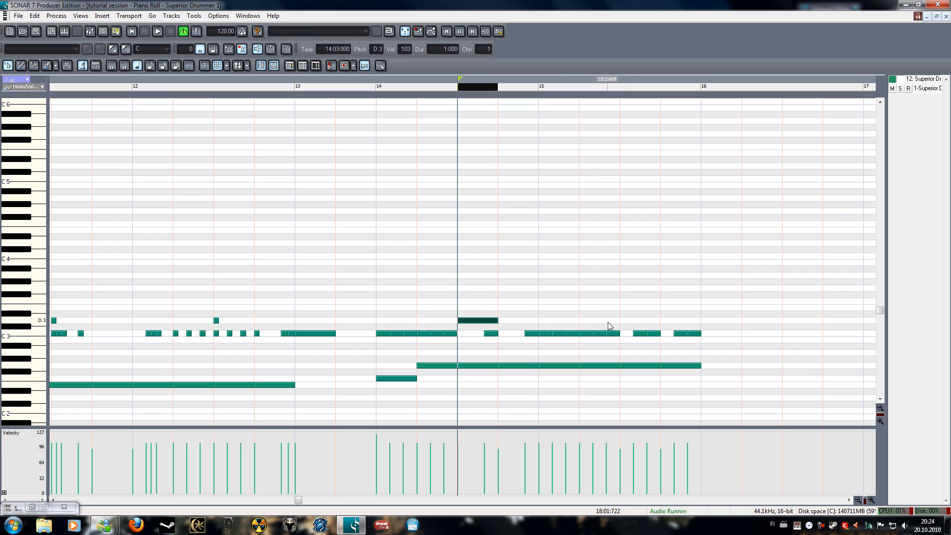
click(624, 320)
key(space)
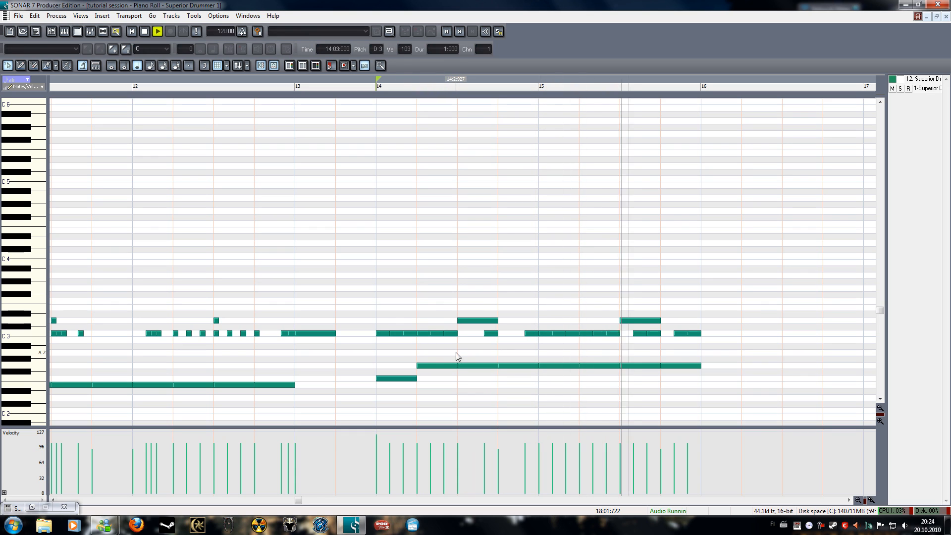
key(space)
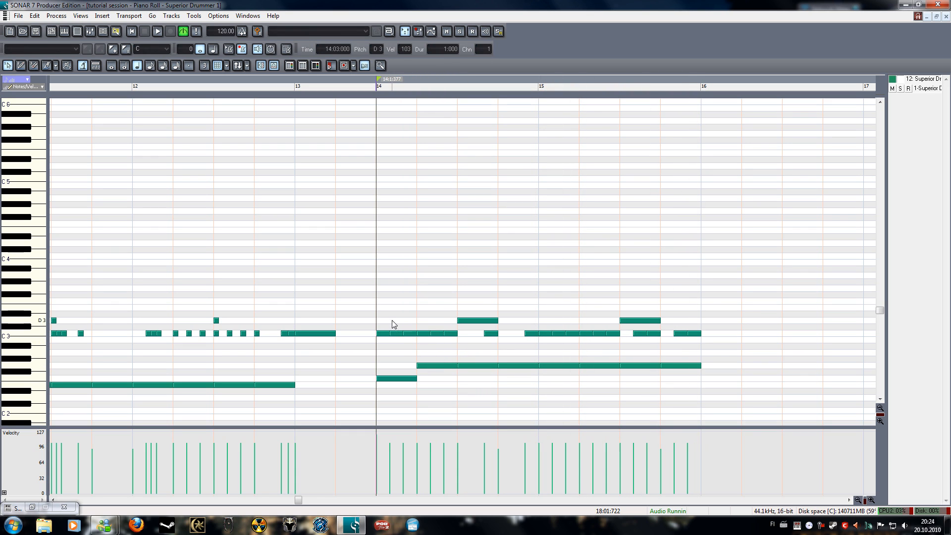
Draw a ghost snare note on D3 at 14:01:320 with duration 320 and set its velocity to 49.
click(392, 331)
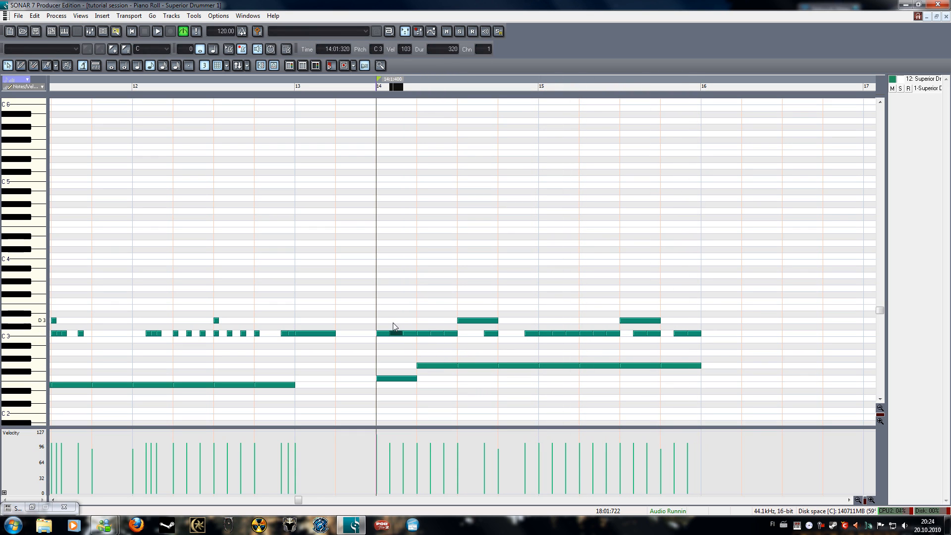
key(d)
click(392, 320)
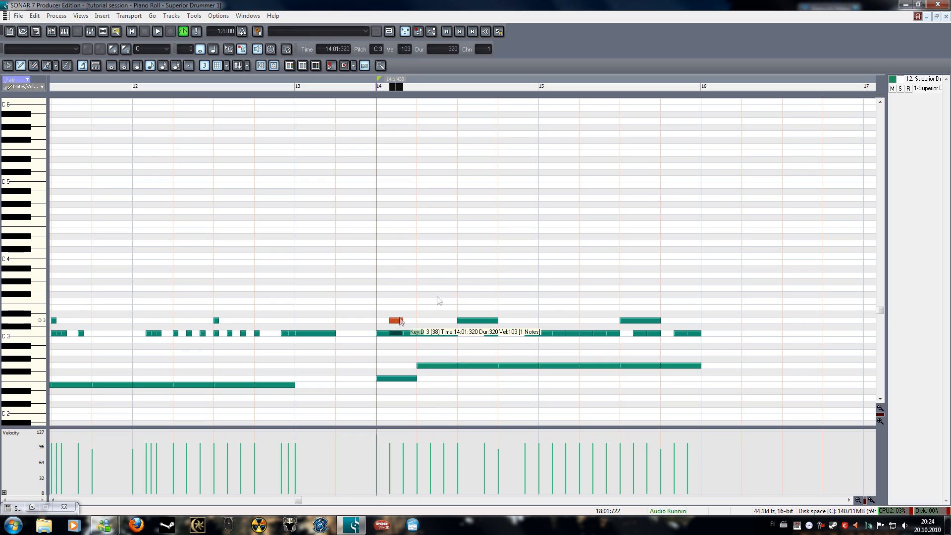
double_click(397, 320)
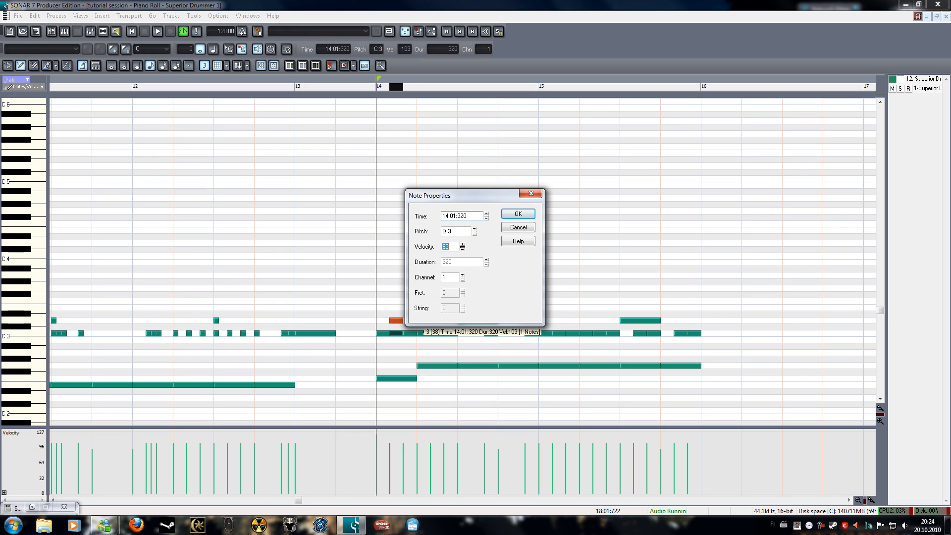
click(510, 215)
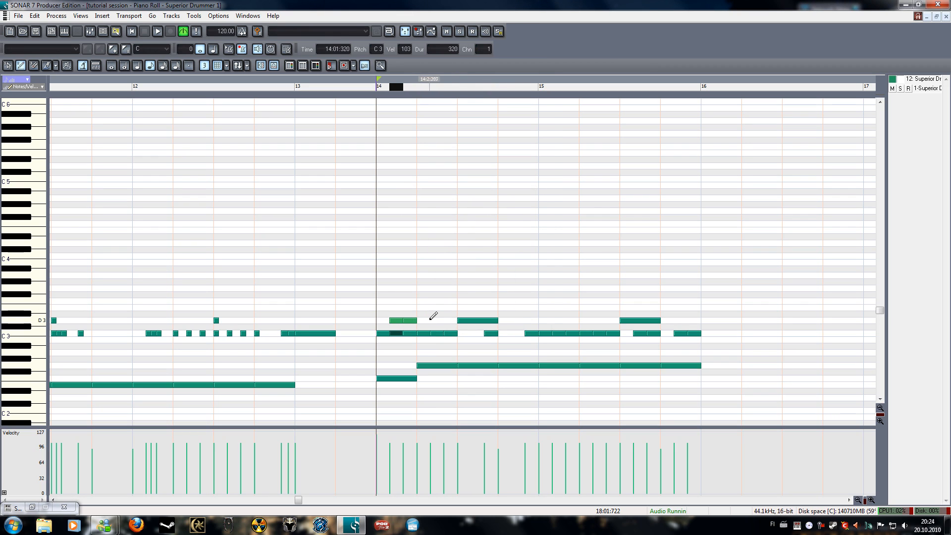
Draw more D3 ghost notes up to the beat-three snare in measure 14, and audition them with the drum track soloed.
drag(452, 320, 456, 321)
key(space)
key(space)
click(900, 88)
key(space)
key(space)
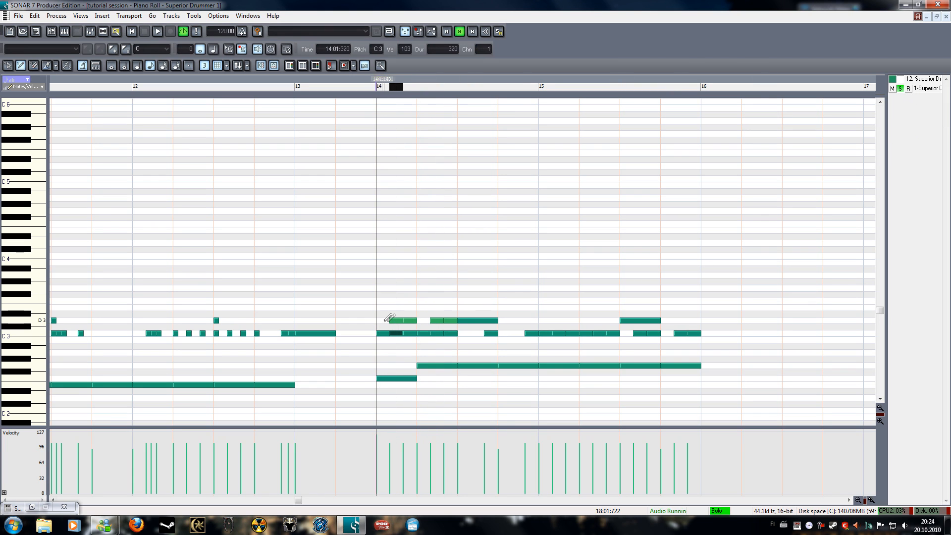
Raise the D3 ghost note at 14:01:320 to velocity 57 and redraw the ghost note following it.
click(396, 320)
double_click(395, 319)
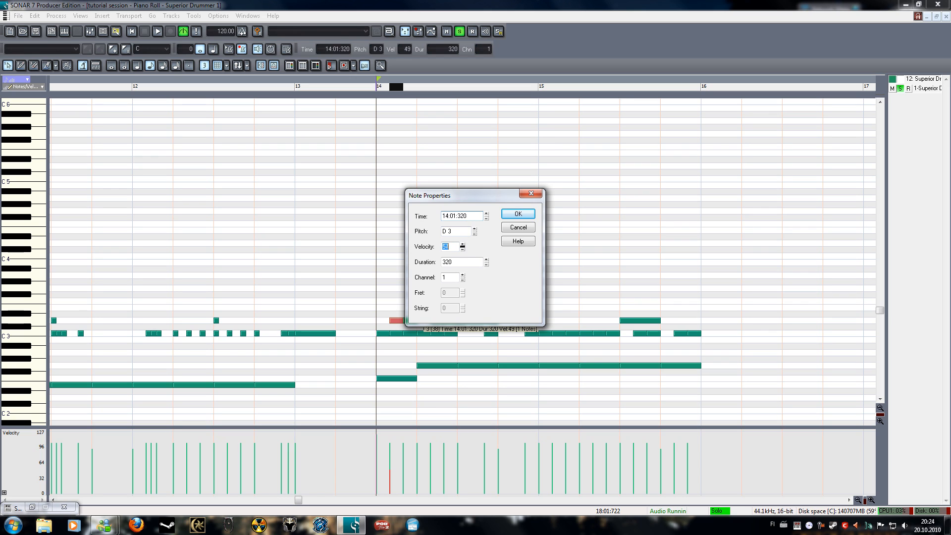
click(517, 215)
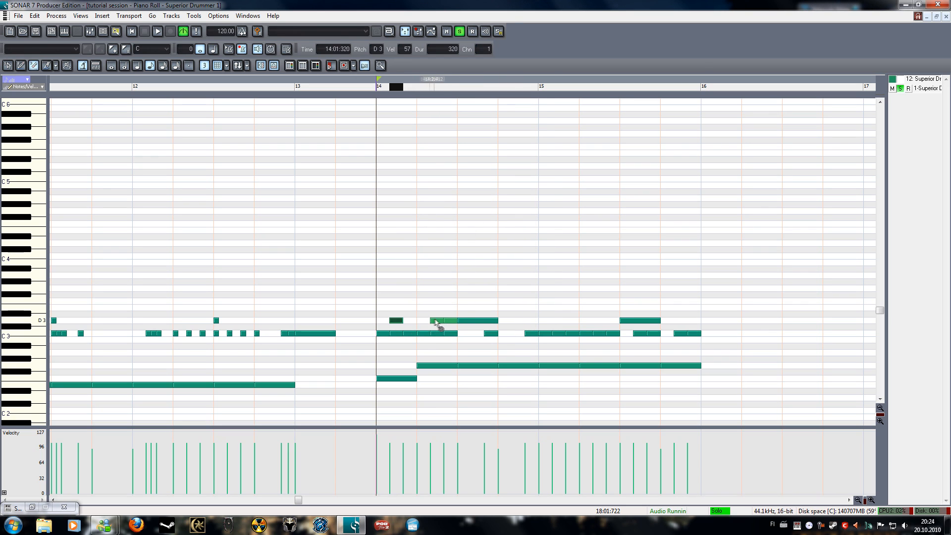
right_click(446, 321)
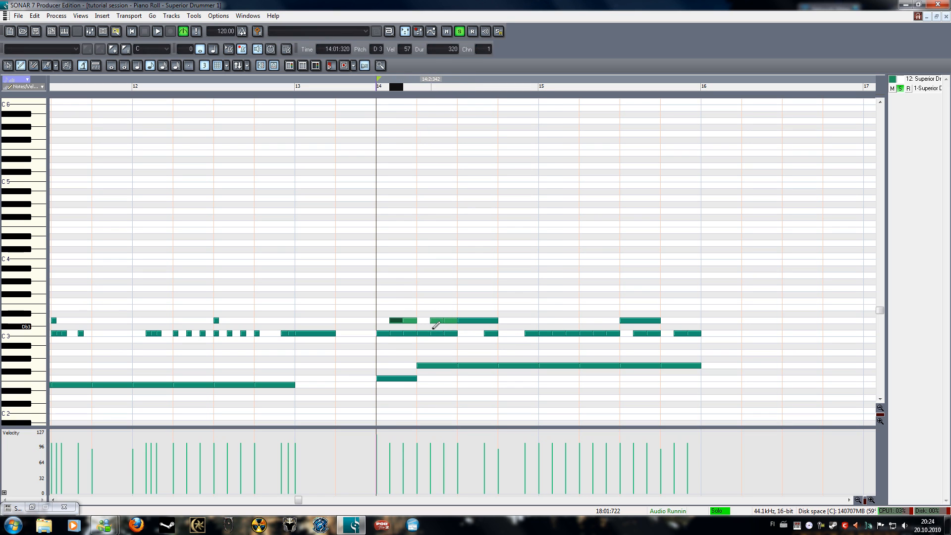
double_click(396, 321)
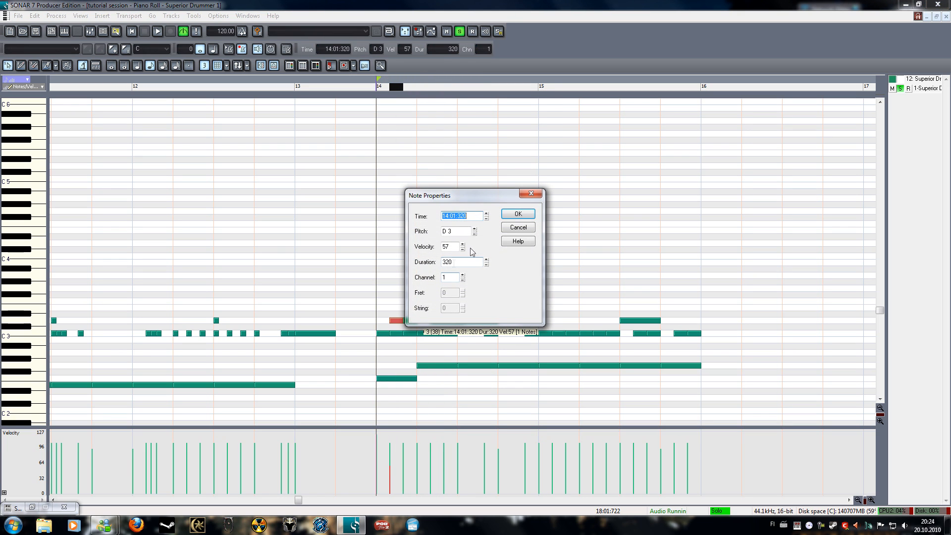
click(516, 216)
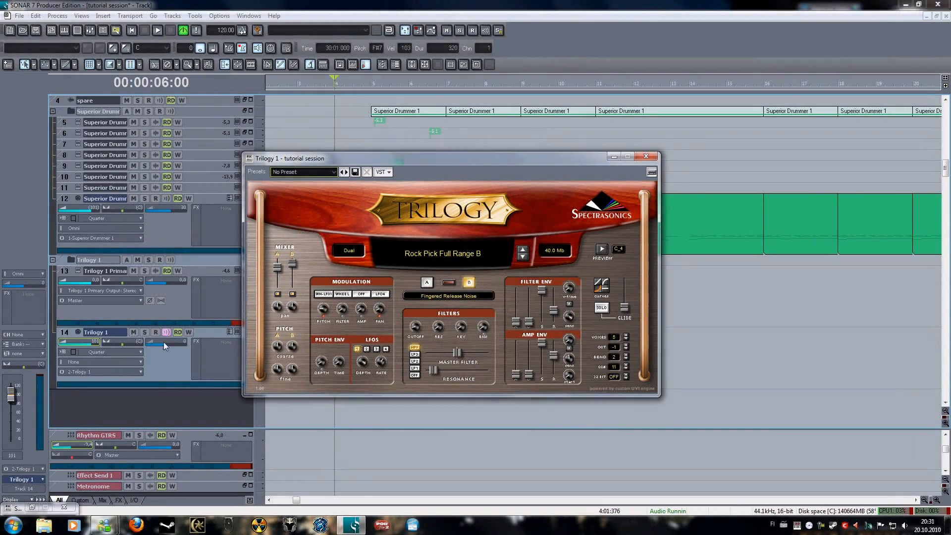
Set the Trilogy 1 MIDI track's velocity offset to -28, preview the bass sound, and close the Trilogy window.
click(163, 342)
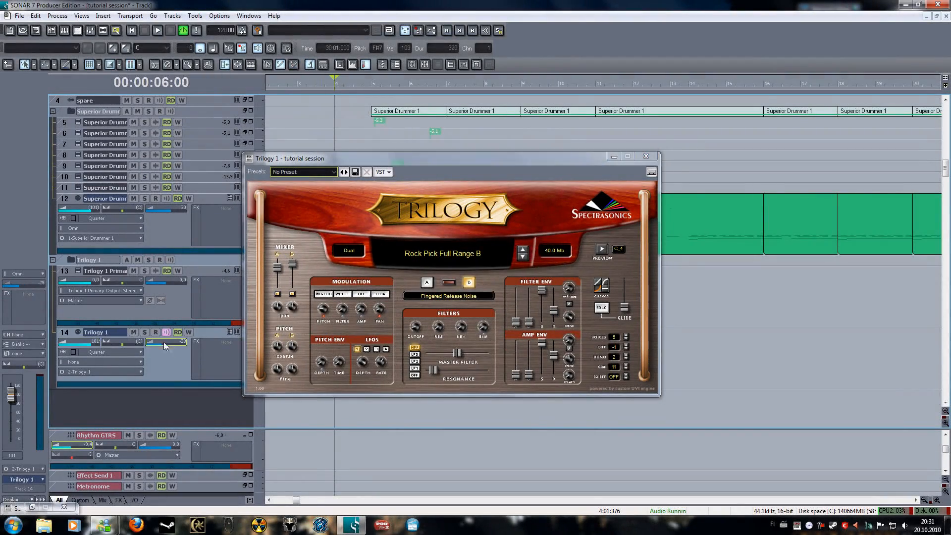
click(604, 250)
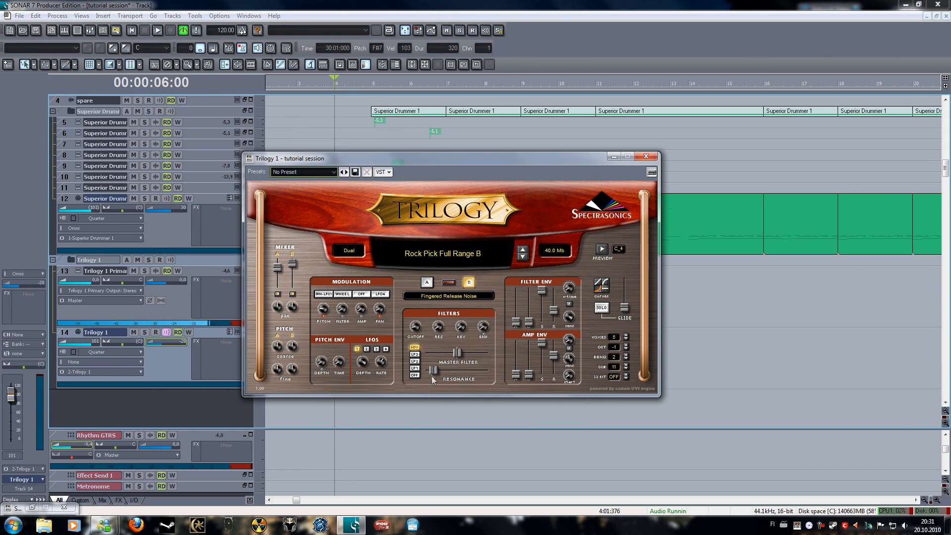
click(644, 157)
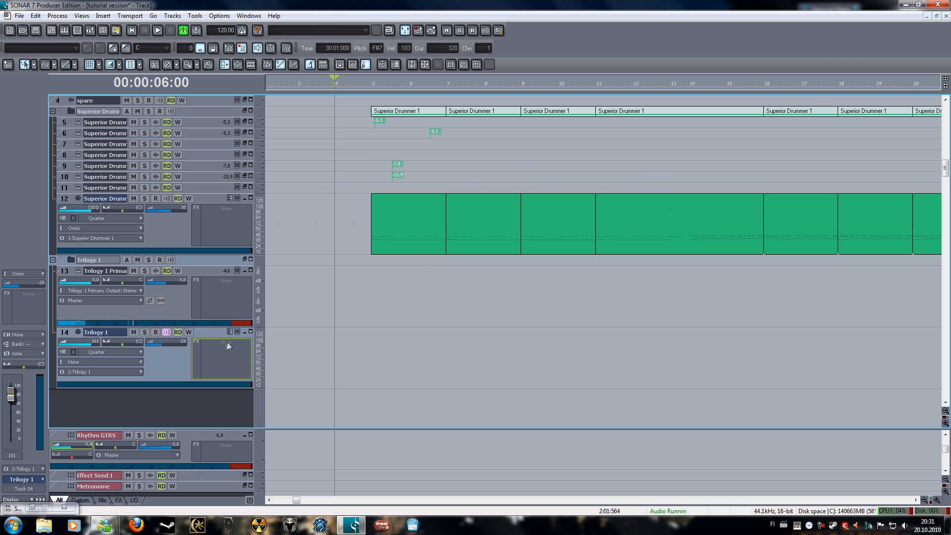
Select only MIDI tracks 12 (Superior Drummer) and 14 (Trilogy 1) and open them together in the piano roll.
click(65, 33)
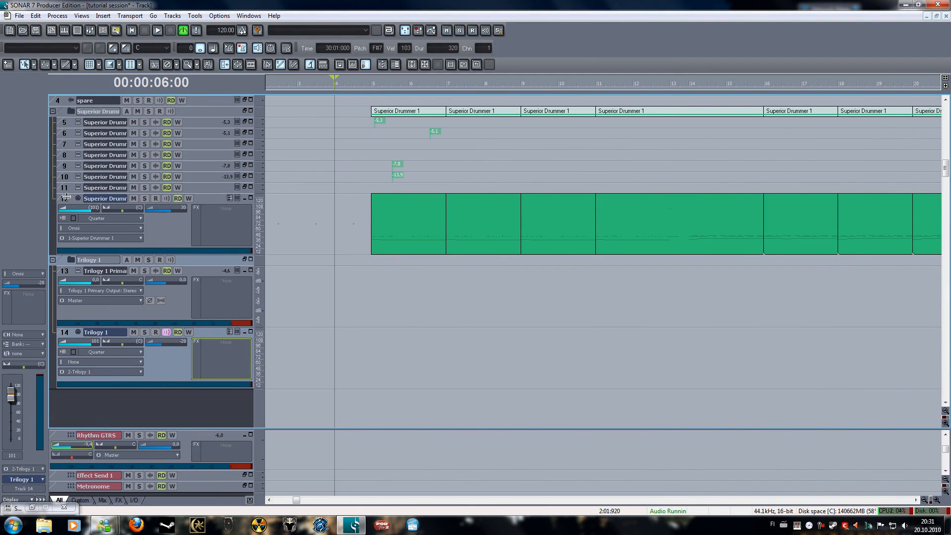
click(64, 198)
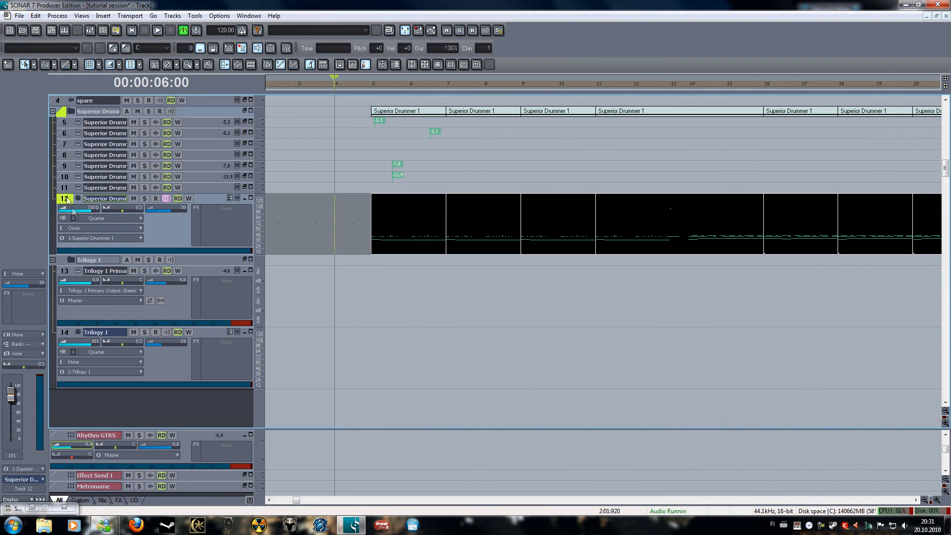
shift+click(66, 335)
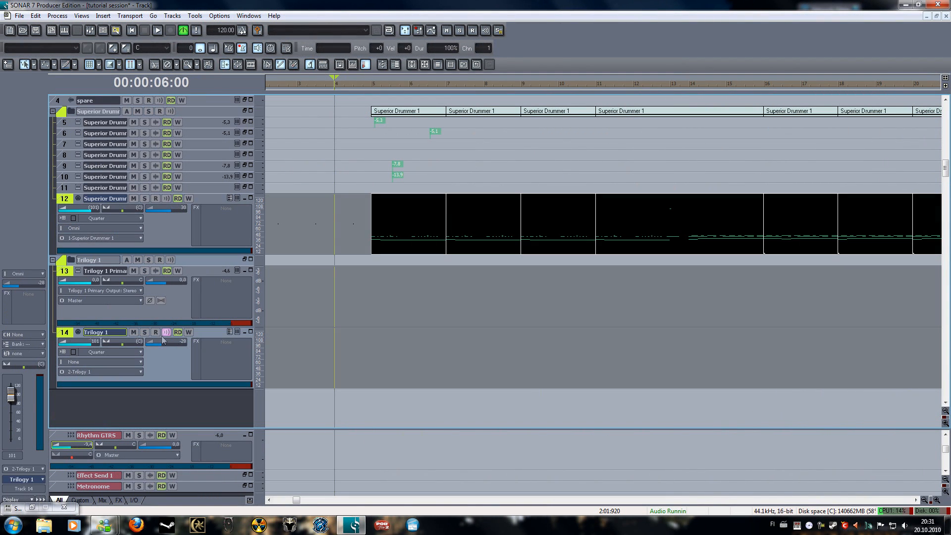
click(65, 271)
click(222, 371)
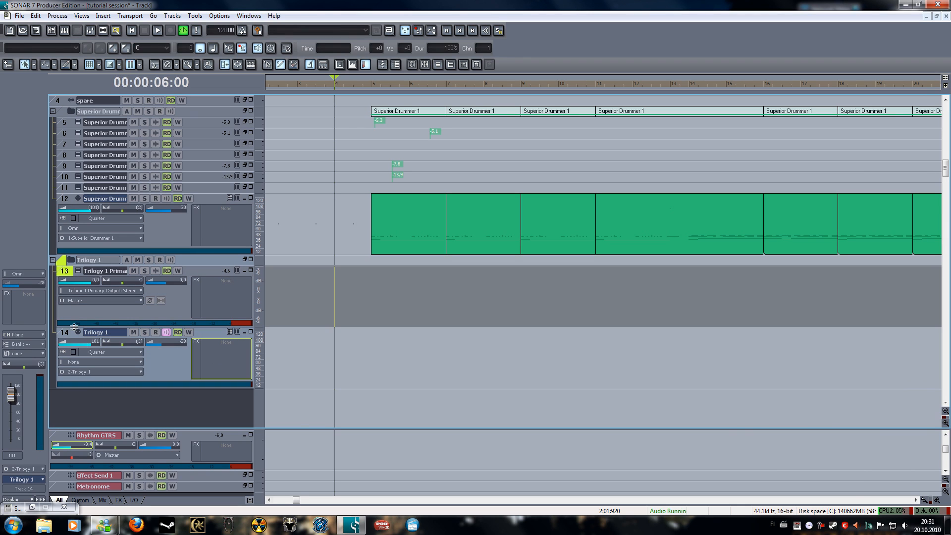
click(71, 275)
click(64, 332)
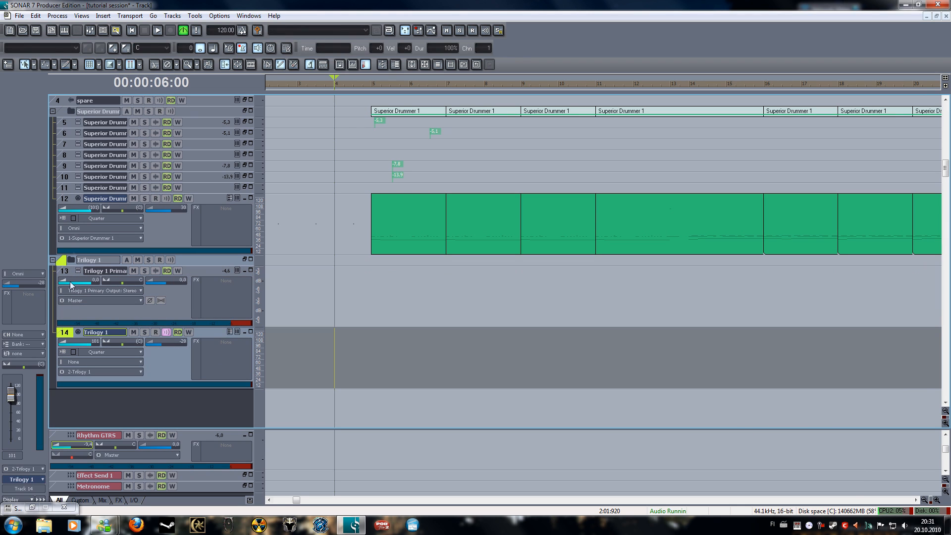
click(67, 197)
click(215, 364)
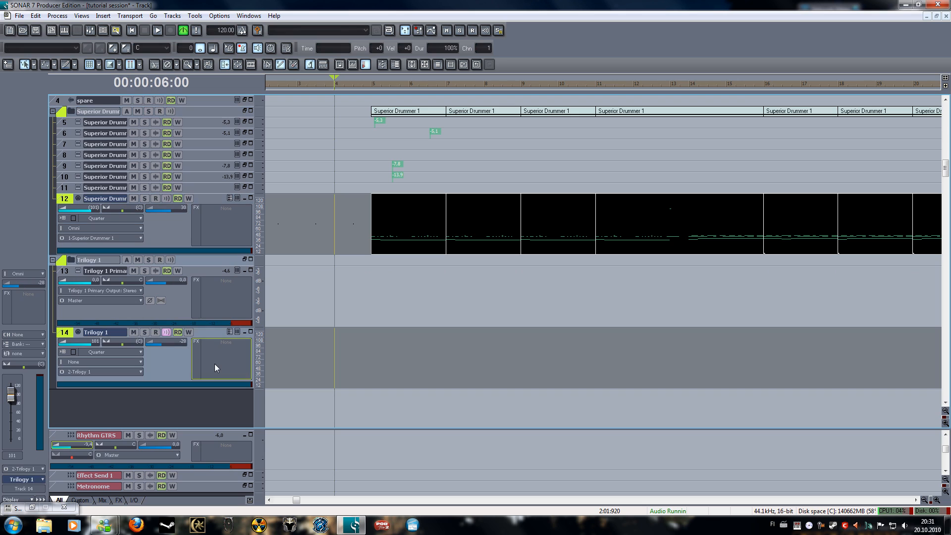
click(64, 30)
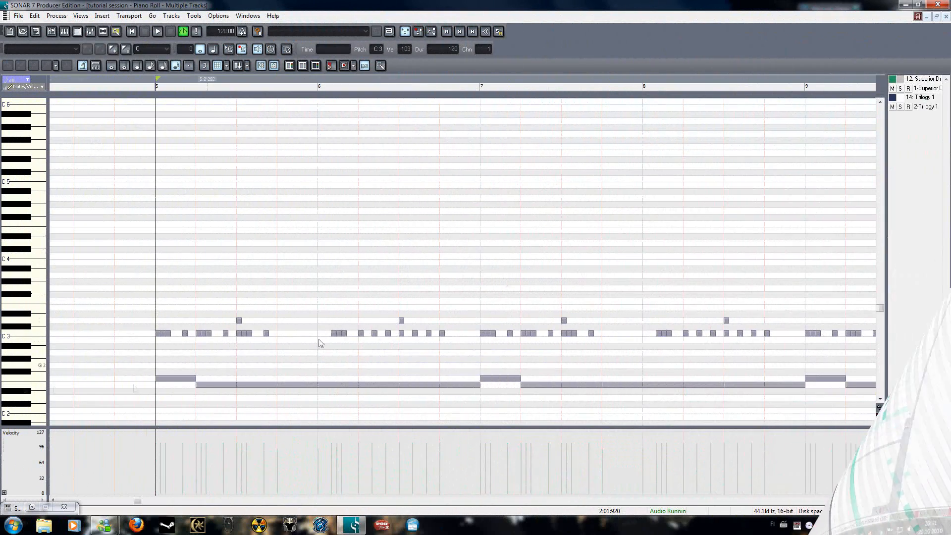
Paste the copied C3 drum notes once at 5:01:000 into MIDI track 14 (Trilogy 1).
drag(879, 311, 880, 348)
key(ctrl+v)
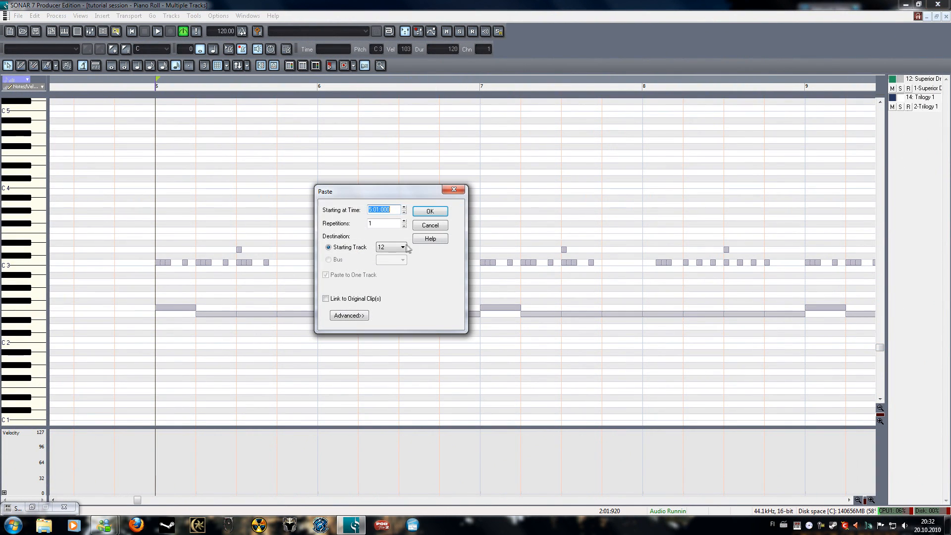
click(399, 247)
click(396, 340)
click(430, 211)
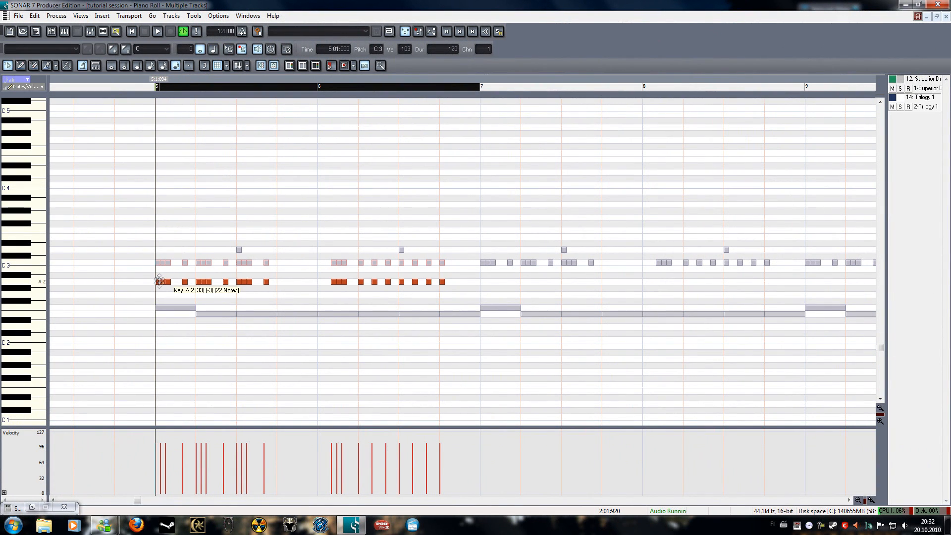
Transpose the pasted Trilogy notes in measures 5 and 6 down to F#2 and audition them with the drums.
drag(159, 281, 157, 299)
key(space)
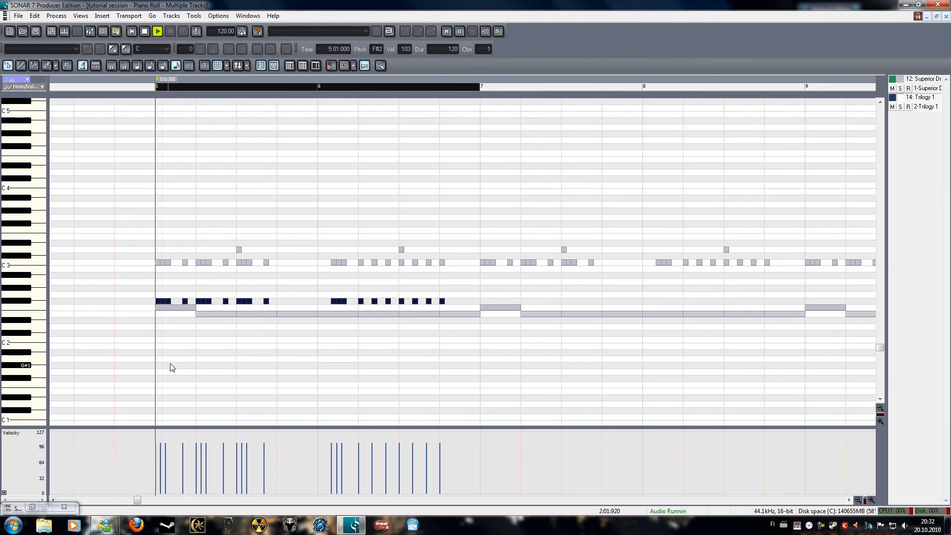
key(space)
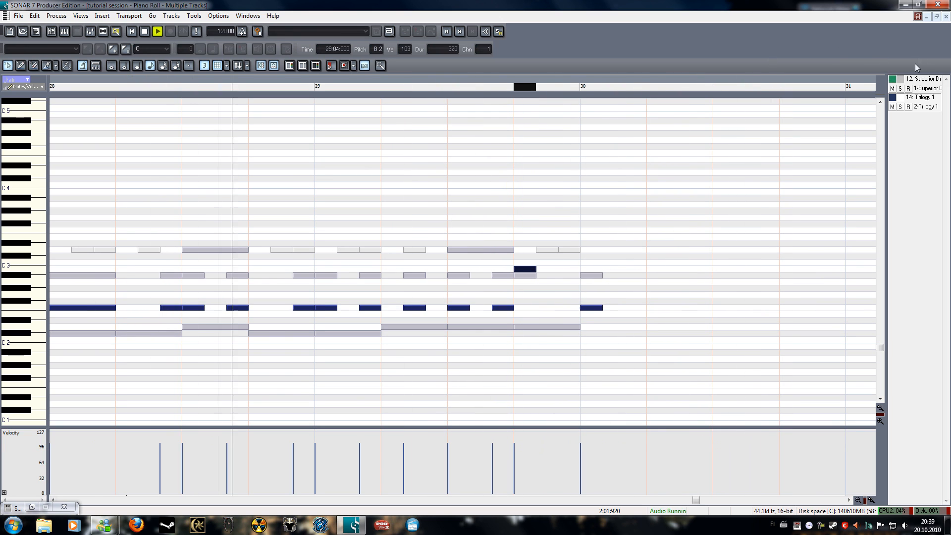
Close the multi-track piano roll, stop playback, and open the Trilogy 1 MIDI track alone to check its bass notes around measure 26.
click(946, 16)
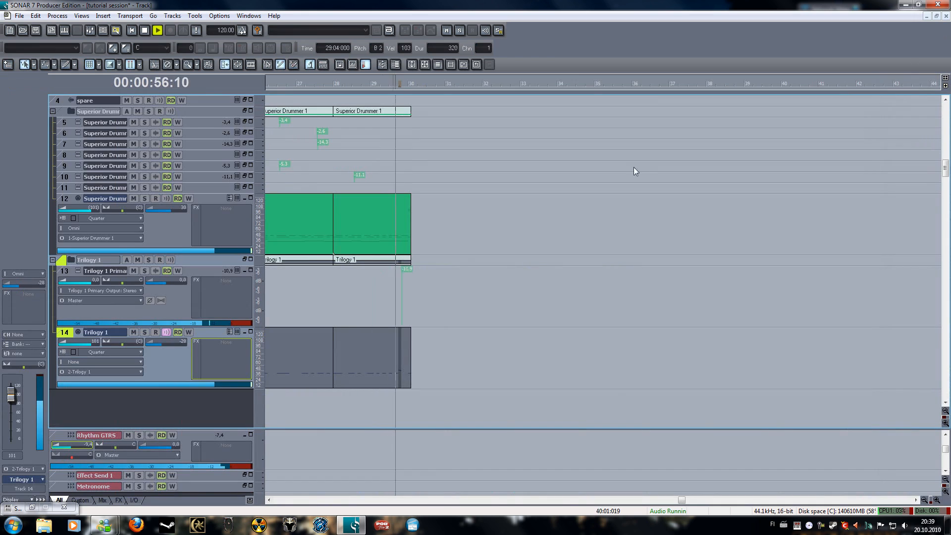
key(space)
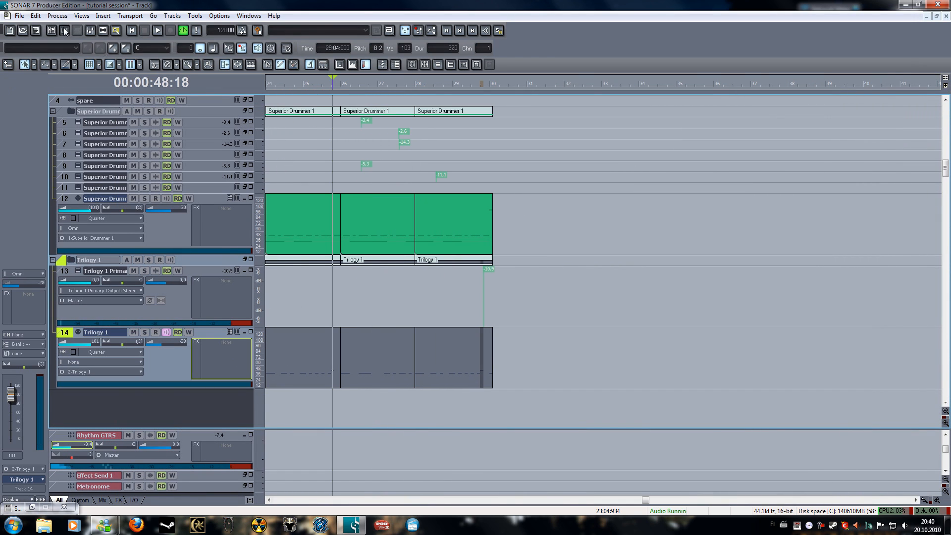
click(65, 31)
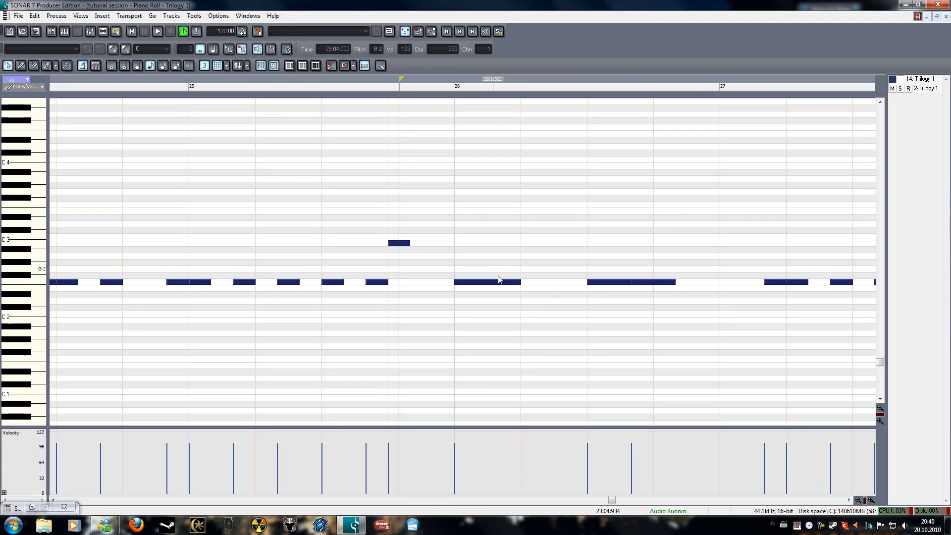
click(596, 281)
Close the Trilogy 1 piano roll and save the tutorial session.
click(946, 17)
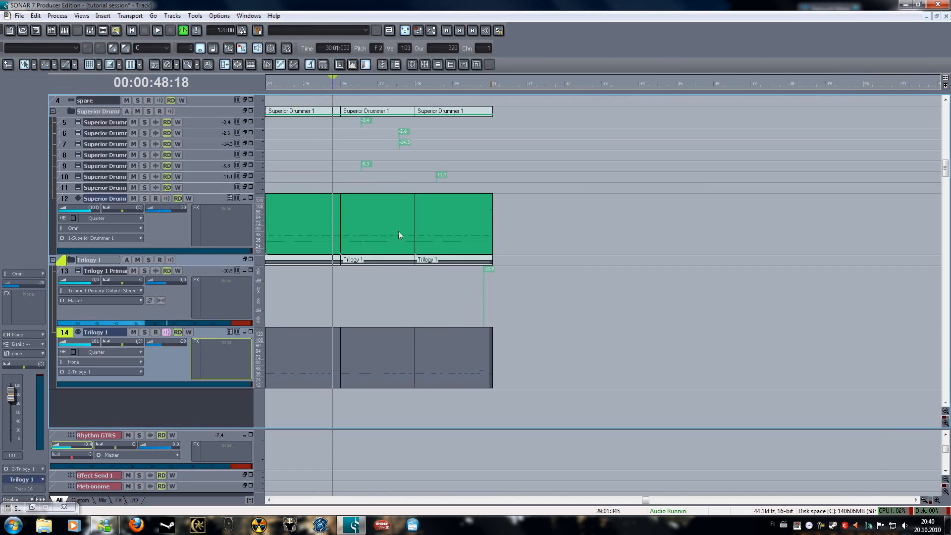
scroll(306, 257, up, 1)
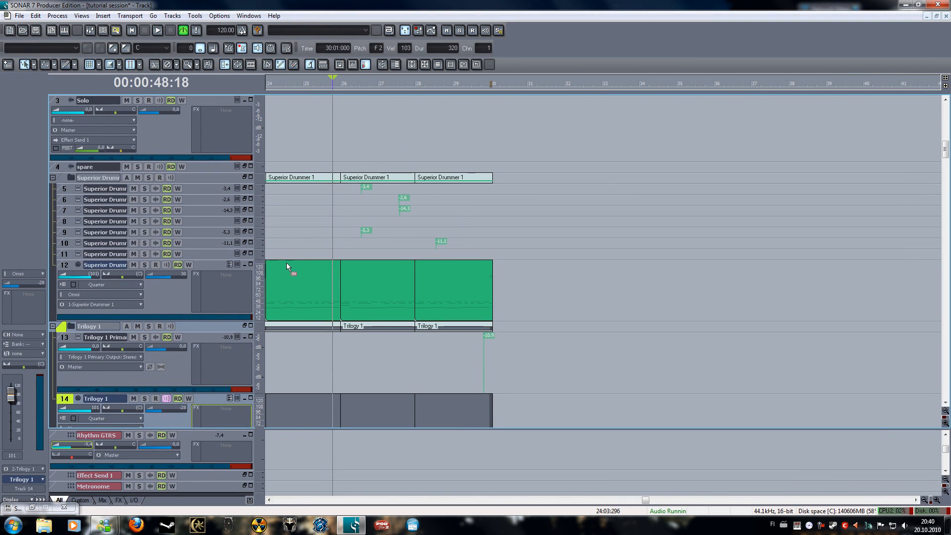
key(ctrl+s)
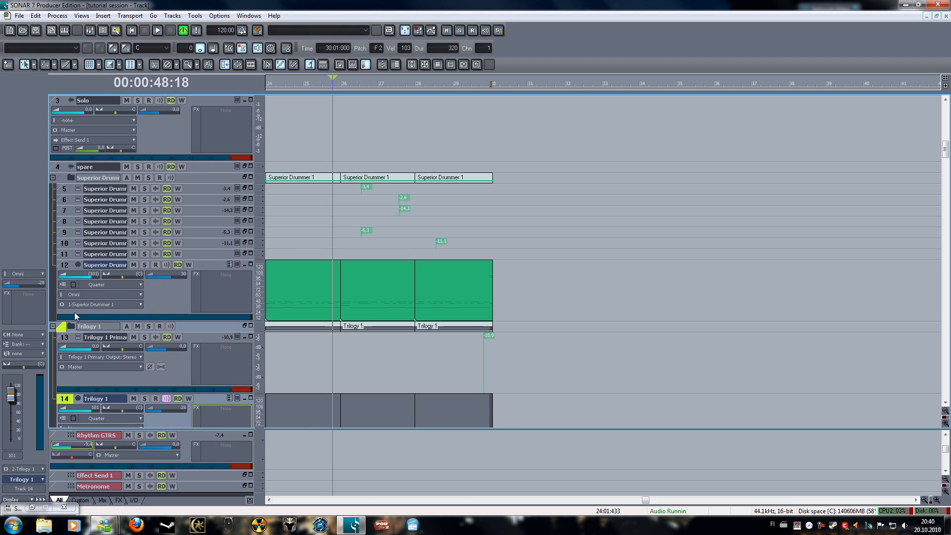